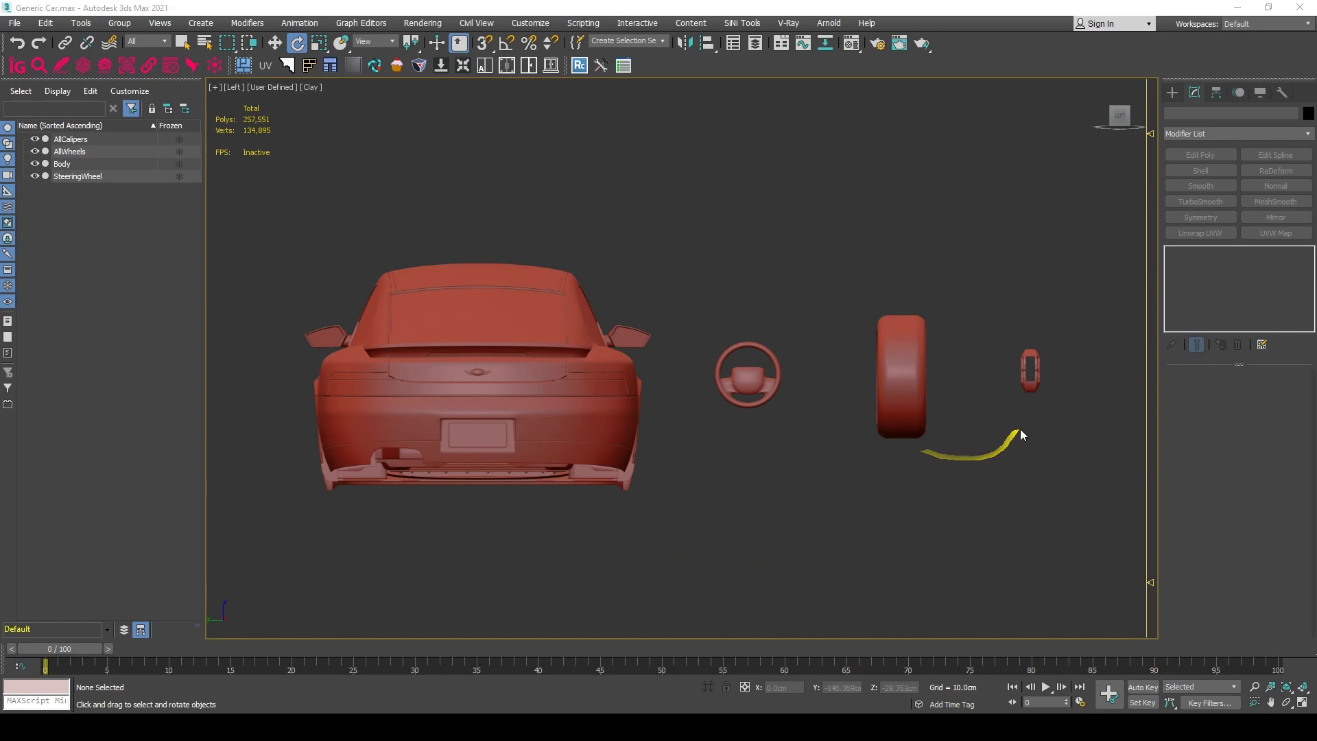
# Step: Select the car body, show its edged faces and inspect the roof wireframe up close from the top, plus the whole body from the front
pyautogui.keyDown('alt'); pyautogui.moveTo(752, 418); pyautogui.dragTo(578, 526, button='middle'); pyautogui.keyUp('alt')
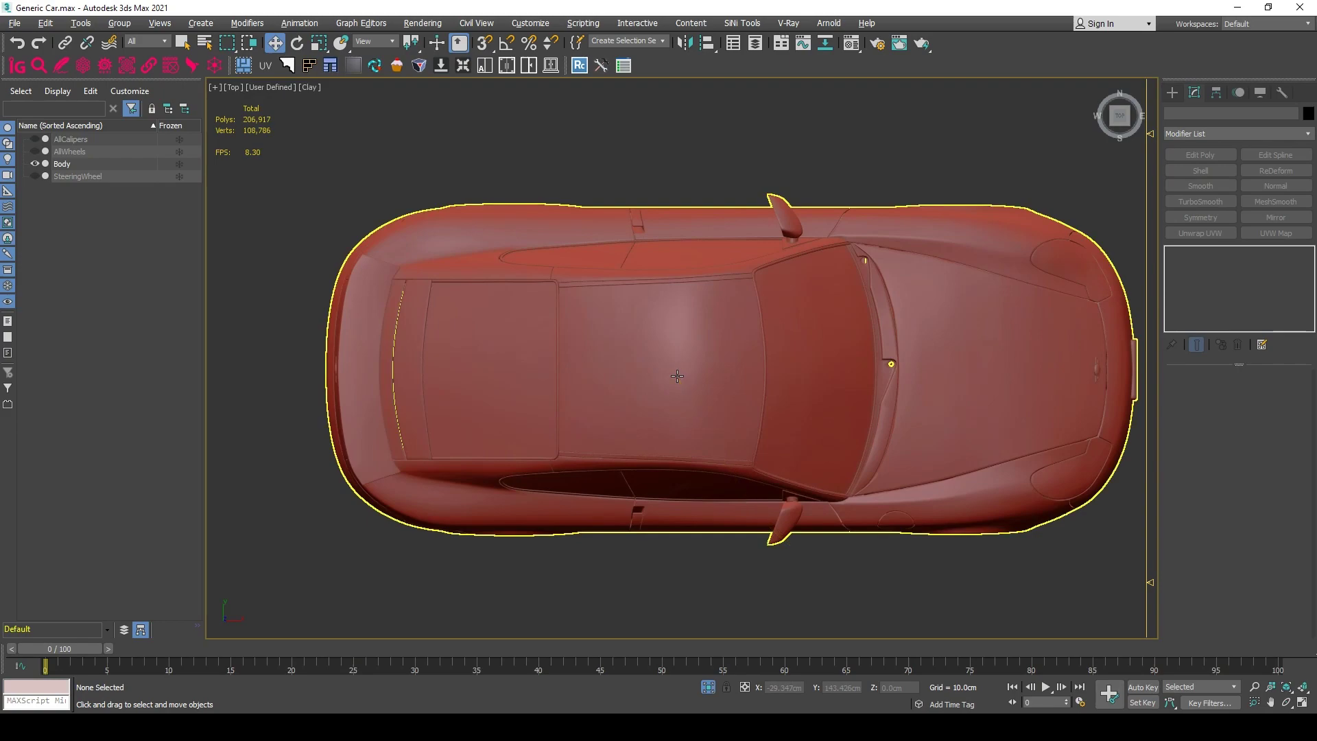
pyautogui.click(676, 376)
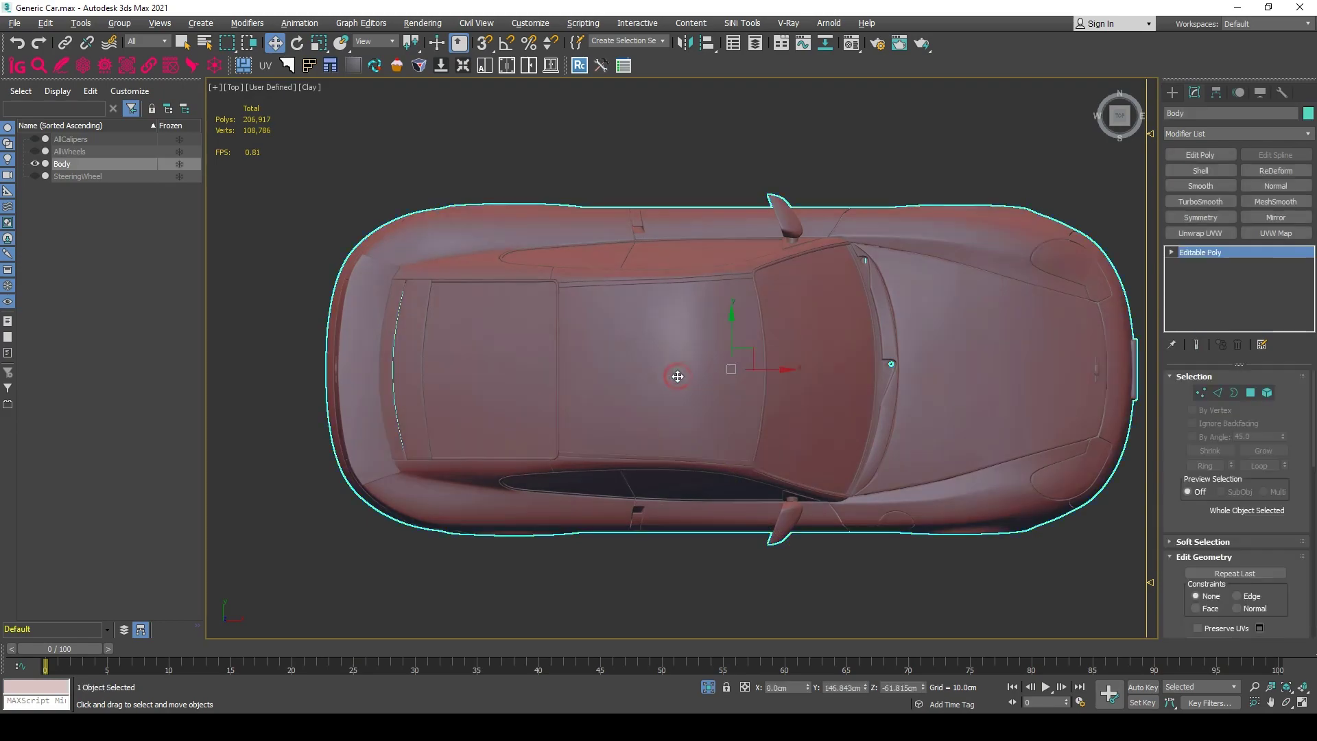
pyautogui.press('F4')
pyautogui.scroll(6, 783, 358)
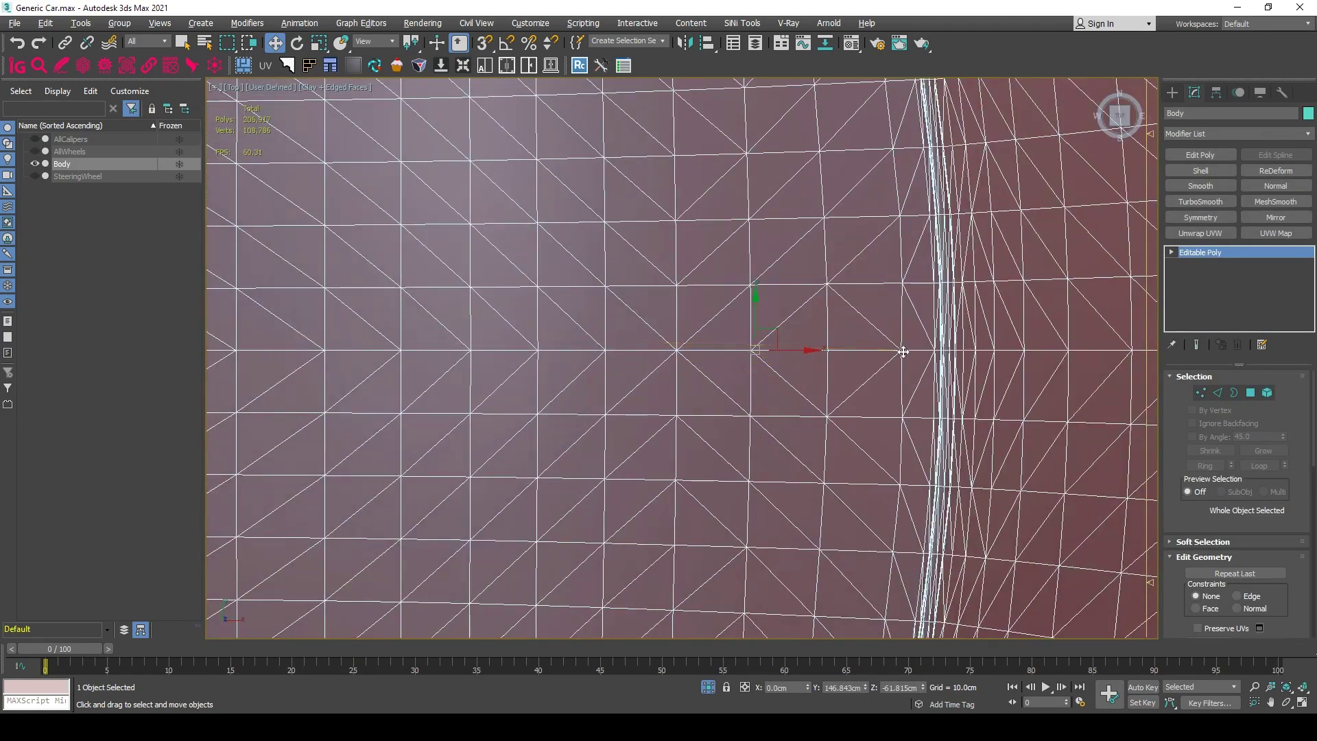
pyautogui.scroll(-3, 658, 351)
pyautogui.scroll(-5, 776, 362)
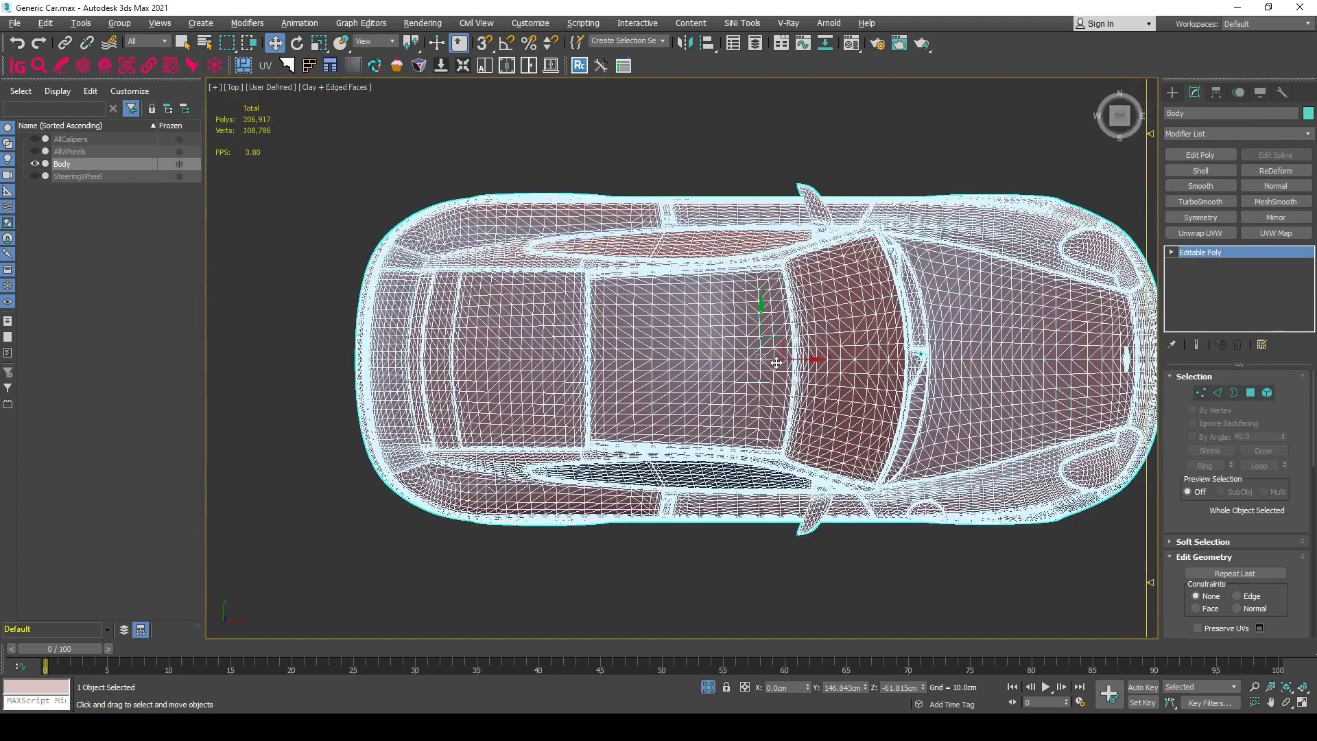
pyautogui.press('f')
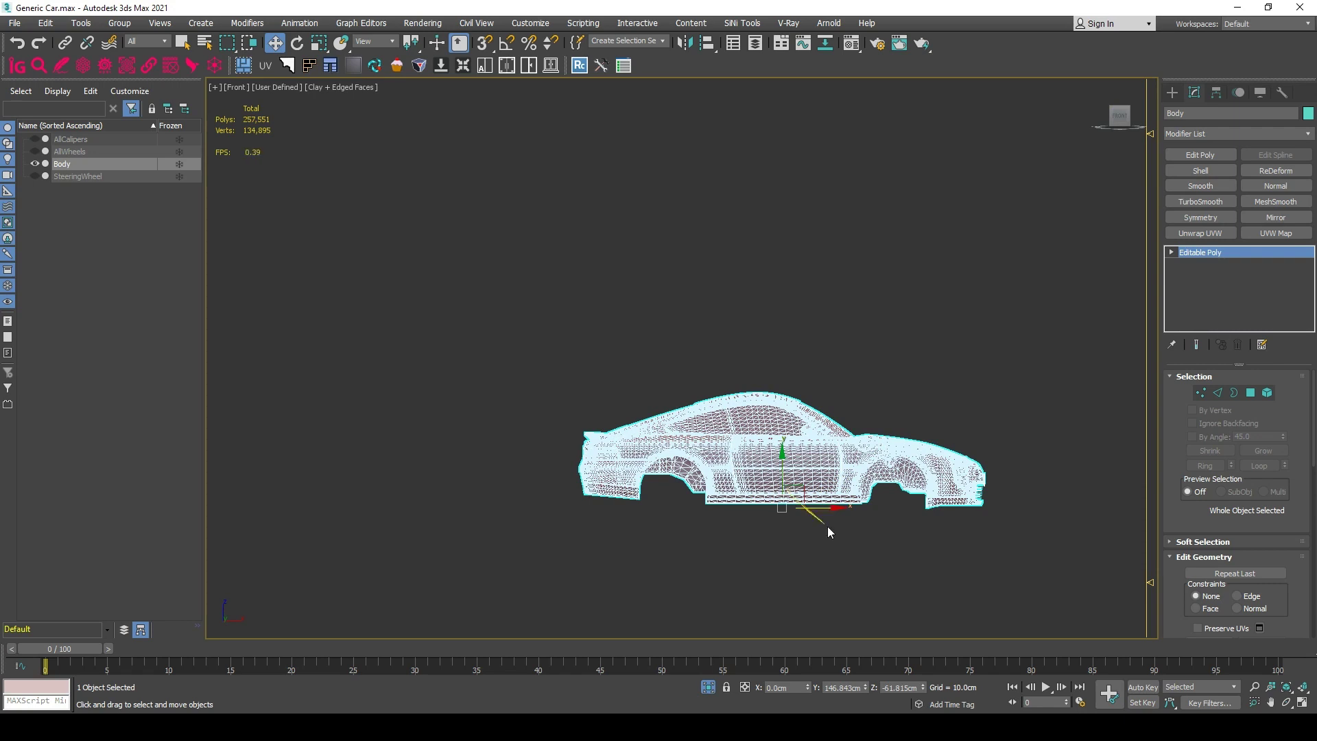
# Step: Leave the body's isolation, isolate AllWheels in the front view and try rotating it about its pivot
pyautogui.click(708, 687)
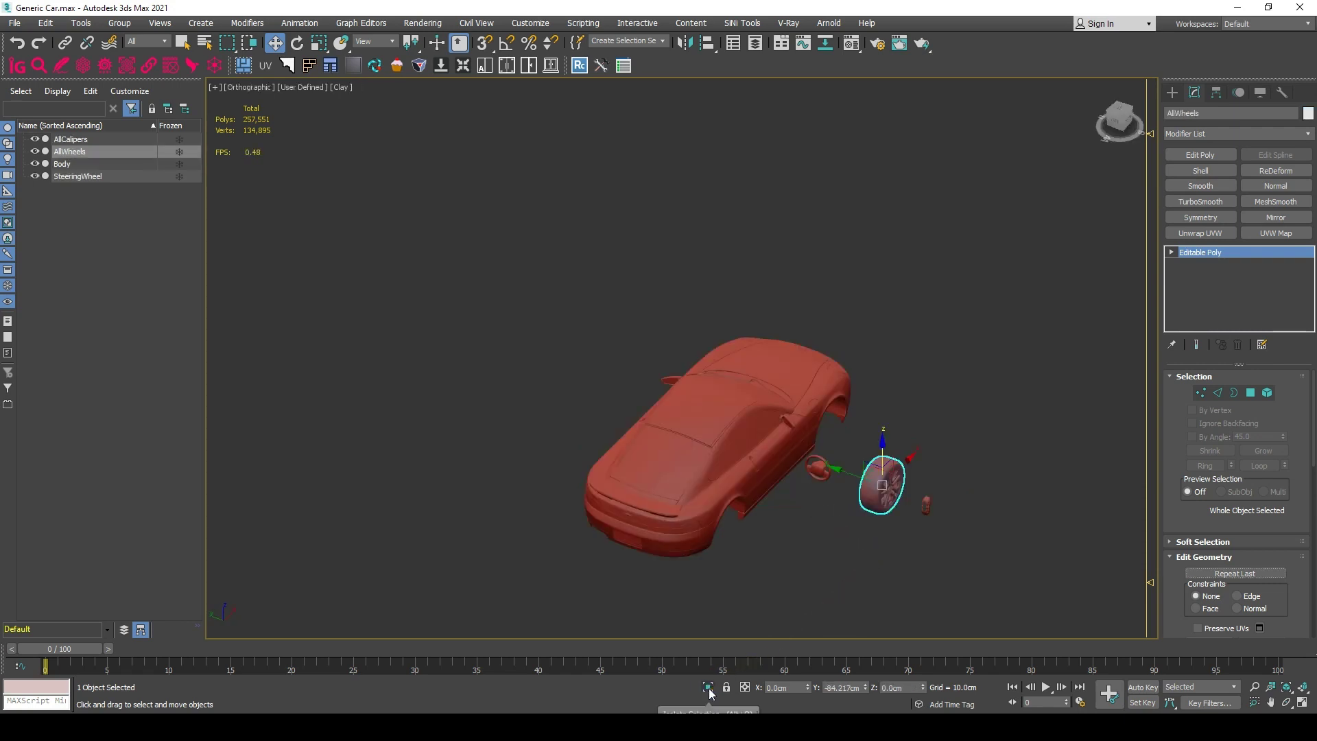
pyautogui.click(708, 687)
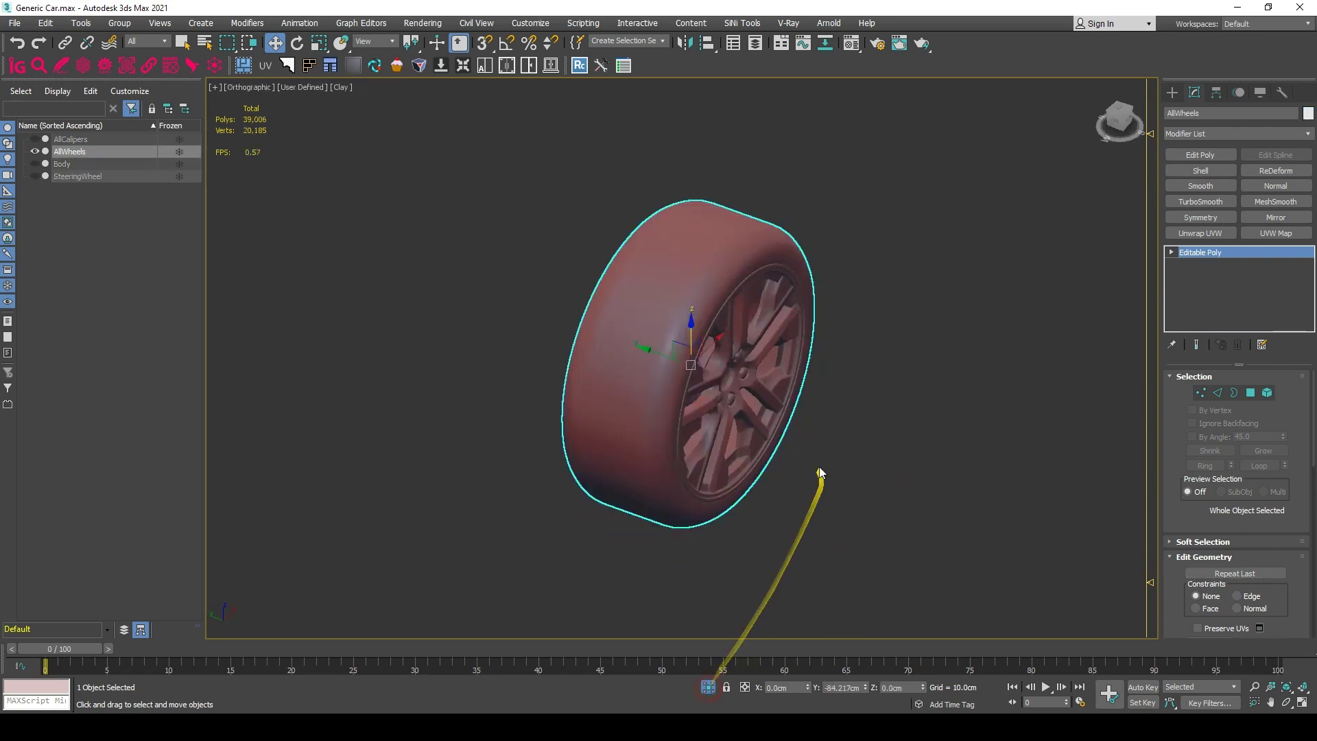
pyautogui.click(1128, 125)
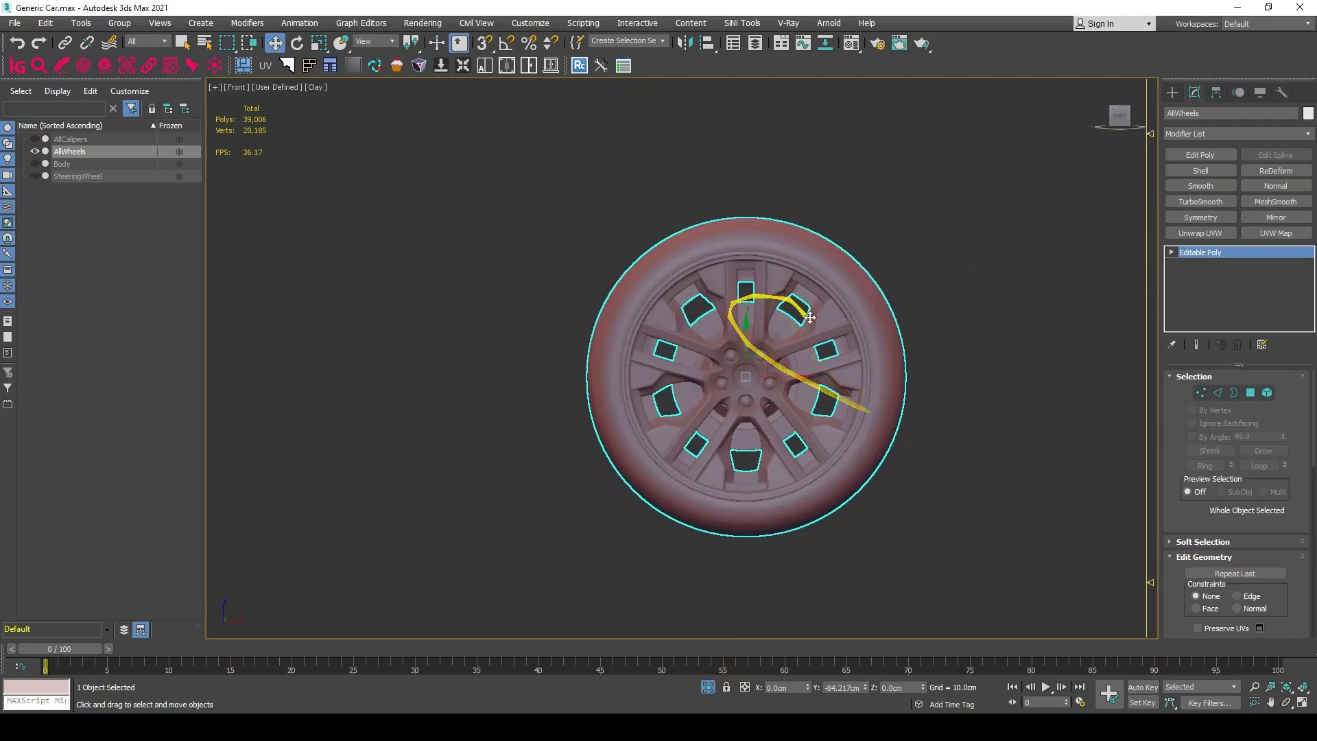
pyautogui.press('e')
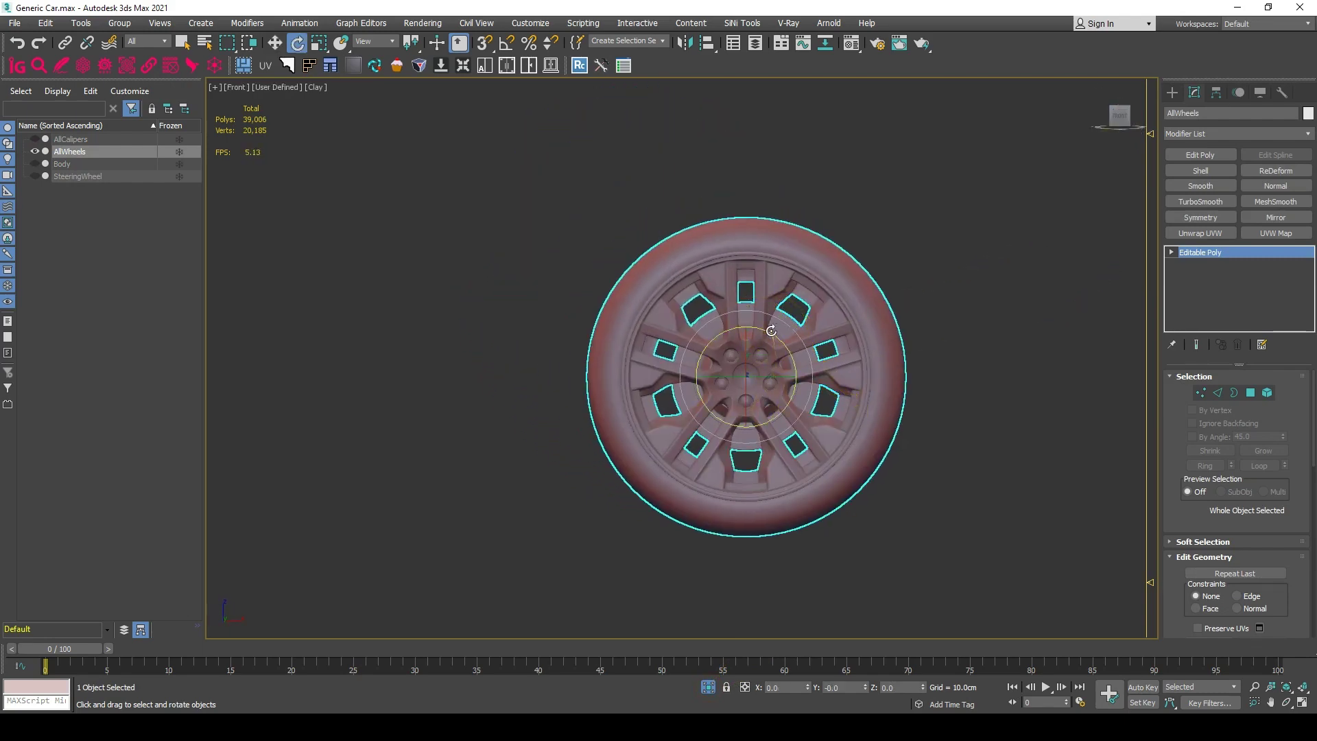
pyautogui.moveTo(774, 330)
pyautogui.mouseDown()
pyautogui.moveTo(1264, 411)
pyautogui.moveTo(593, 335)
pyautogui.moveTo(456, 345)
pyautogui.moveTo(1023, 368)
pyautogui.moveTo(674, 322)
pyautogui.moveTo(752, 329)
pyautogui.mouseUp()
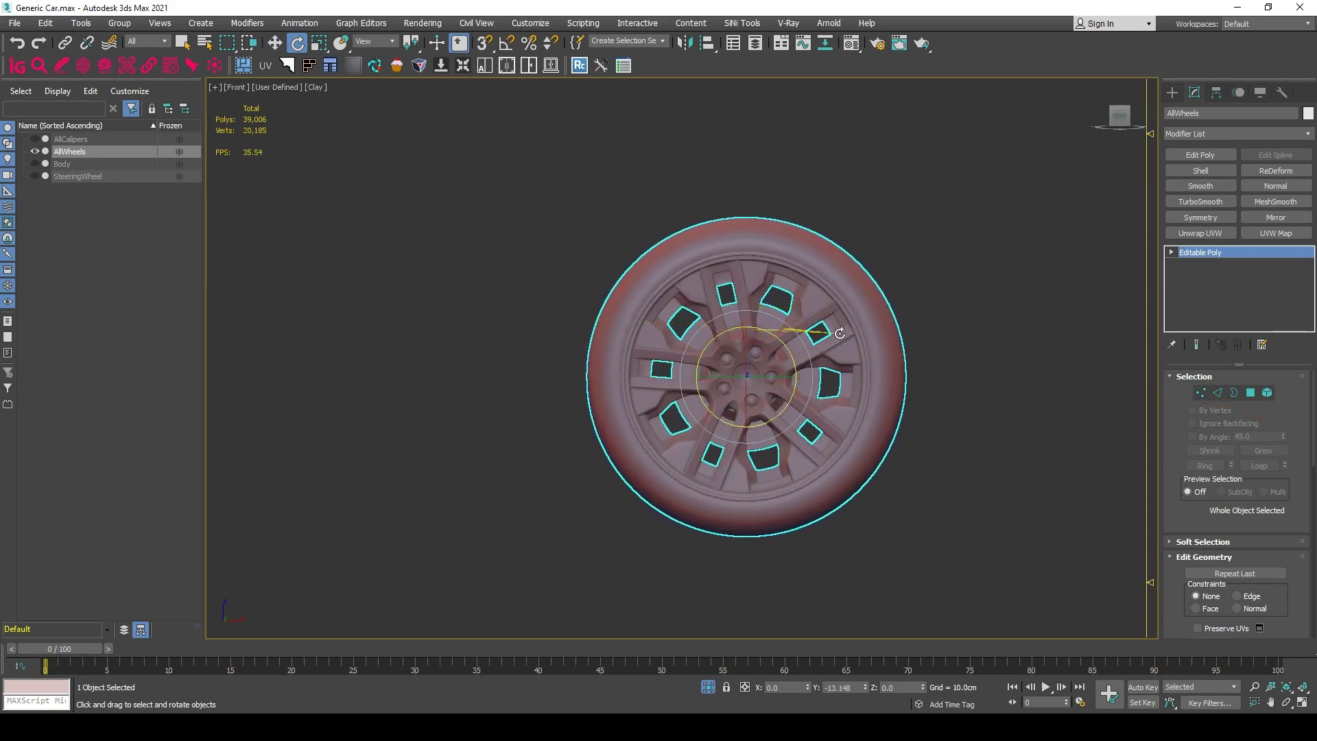
# Step: End isolation, align AllCalipers to AllWheels pivot to pivot on X, Y and Z, and test rotating the caliper around the hub
pyautogui.hotkey('alt', 'q')
pyautogui.press('w')
pyautogui.hotkey('alt', 'a')
pyautogui.click(759, 381)
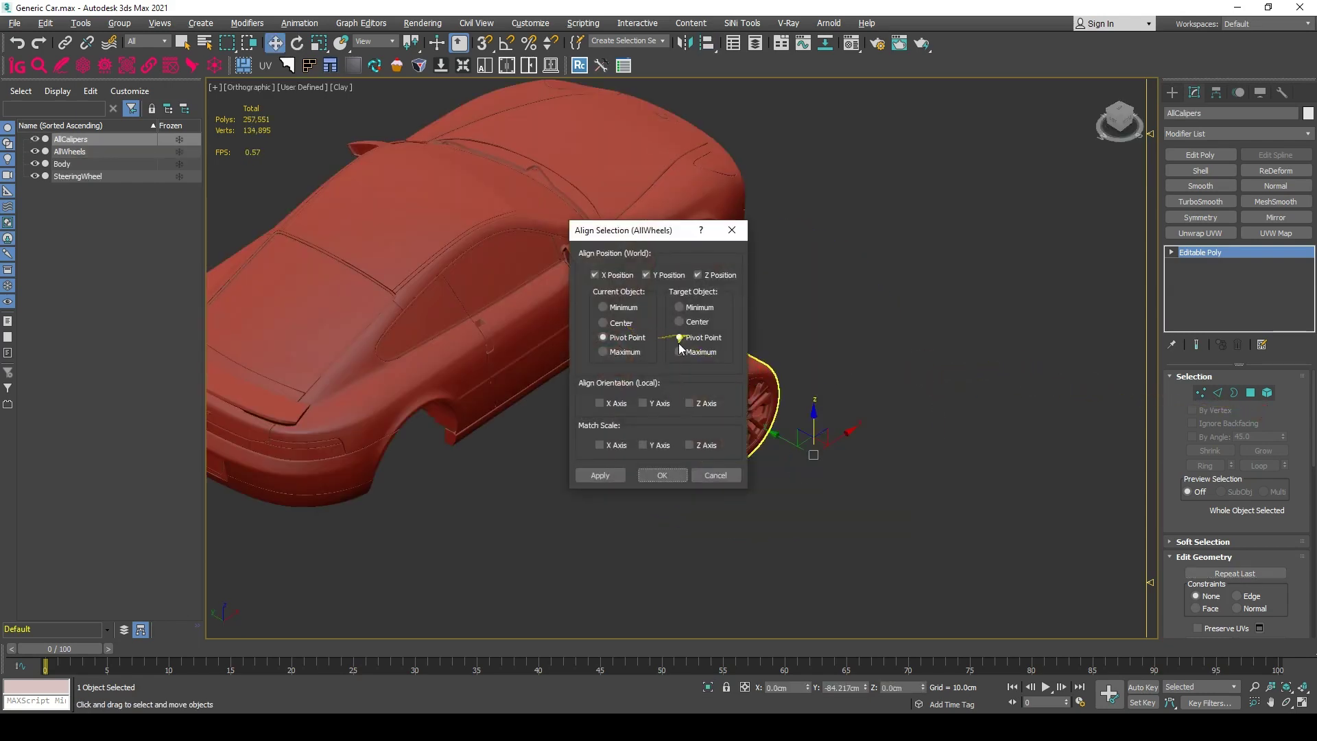
pyautogui.click(662, 474)
pyautogui.keyDown('alt'); pyautogui.moveTo(771, 443); pyautogui.dragTo(688, 367, button='middle'); pyautogui.keyUp('alt')
pyautogui.scroll(8, 723, 395)
pyautogui.press('e')
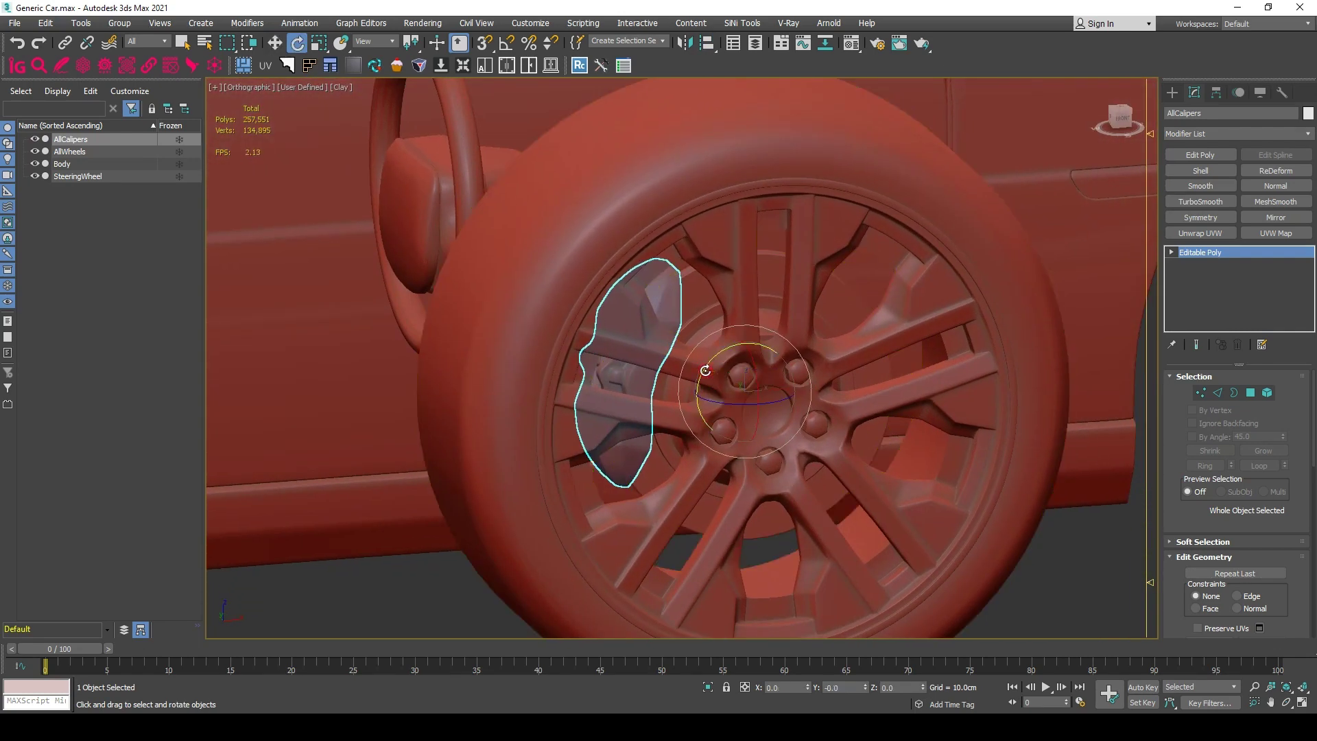
pyautogui.moveTo(705, 371); pyautogui.dragTo(997, 320)
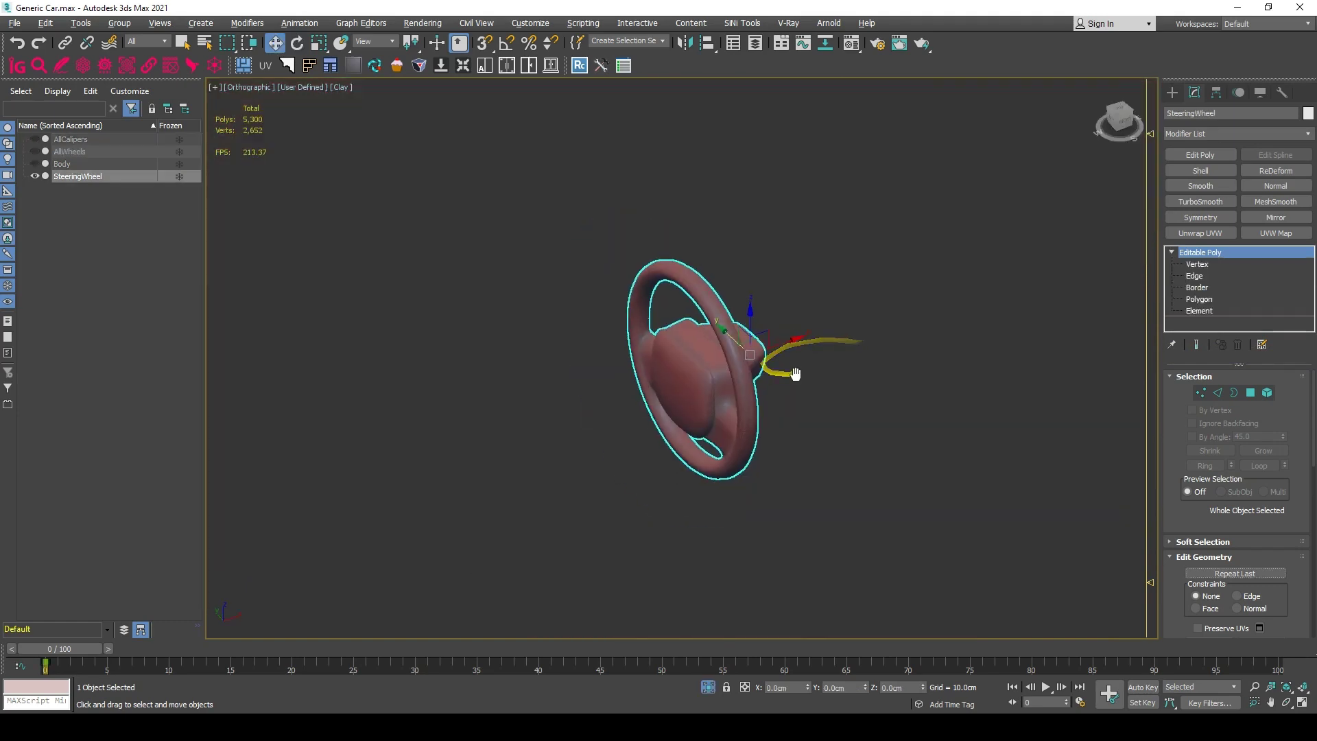
# Step: Inspect the isolated SteeringWheel and its pivot placement from the front, the top and an orbited angle
pyautogui.press('f')
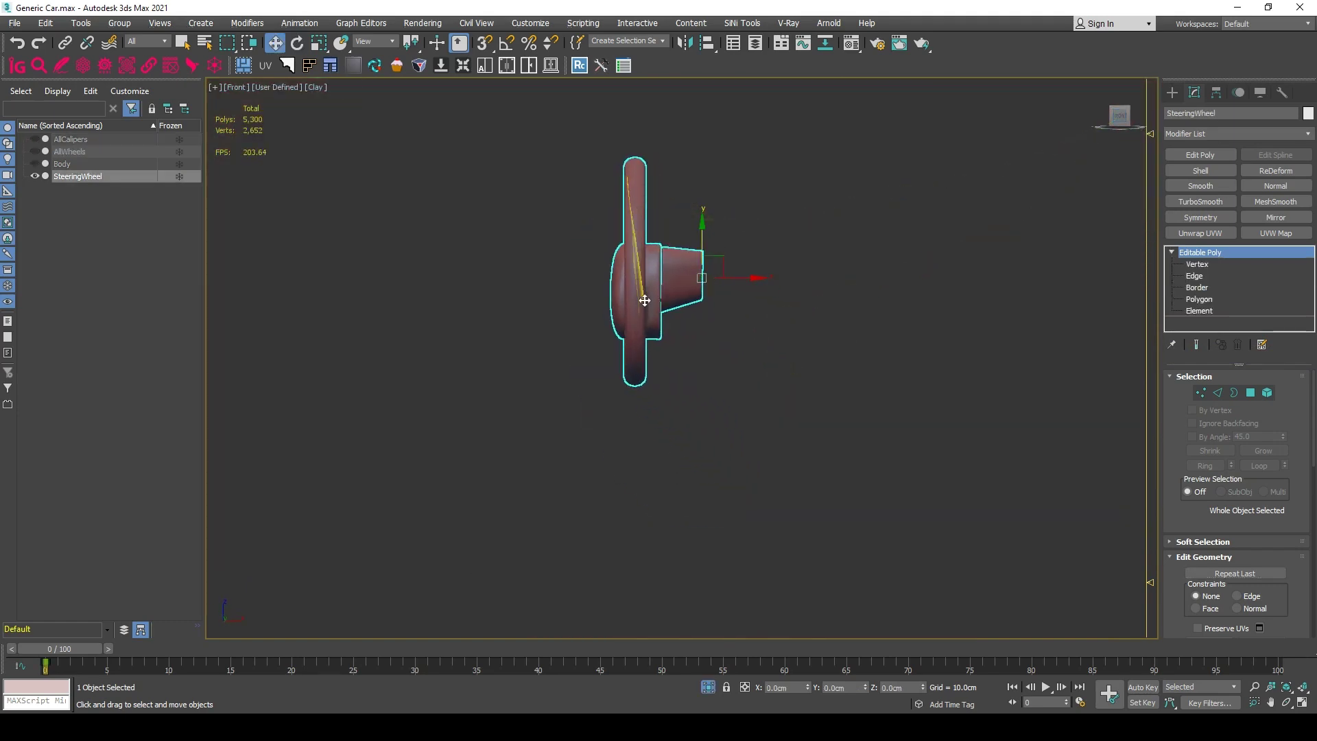
pyautogui.press('t')
pyautogui.press('z')
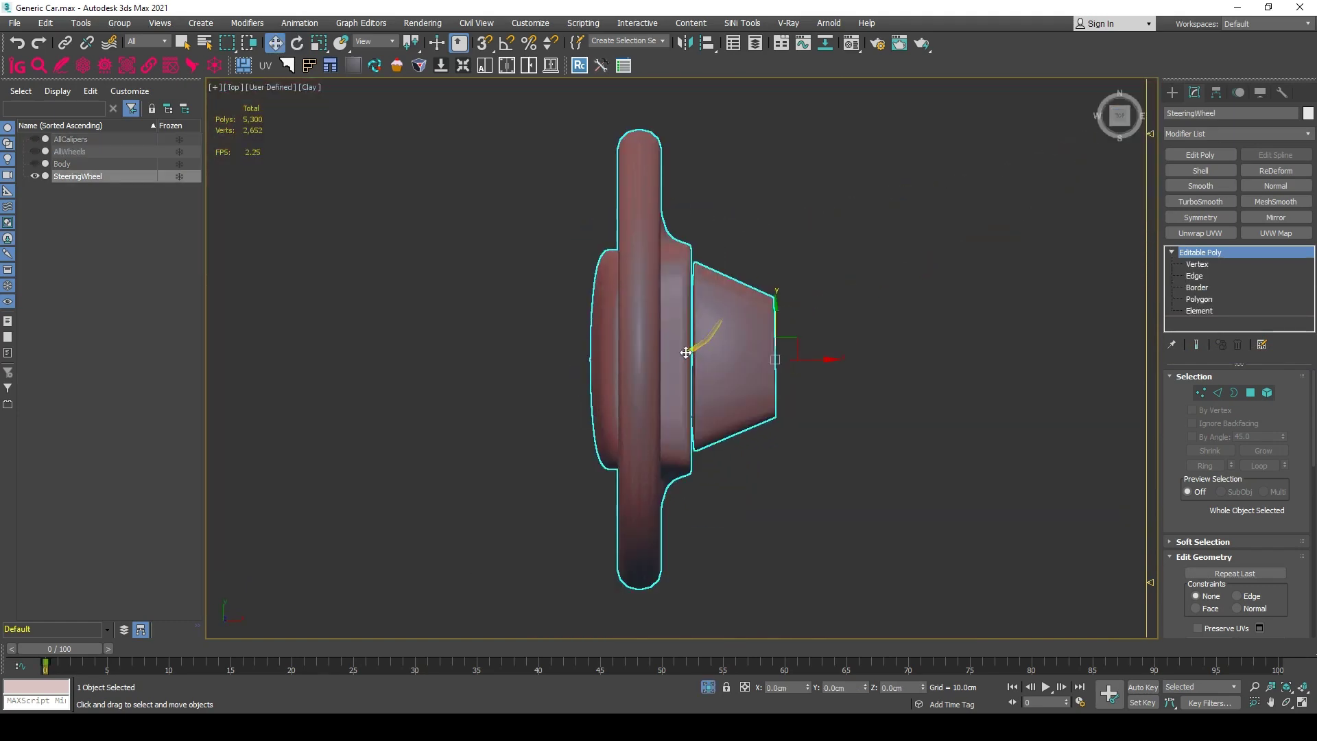
pyautogui.scroll(-5, 755, 420)
pyautogui.keyDown('alt'); pyautogui.moveTo(758, 417); pyautogui.dragTo(885, 379, button='middle'); pyautogui.keyUp('alt')
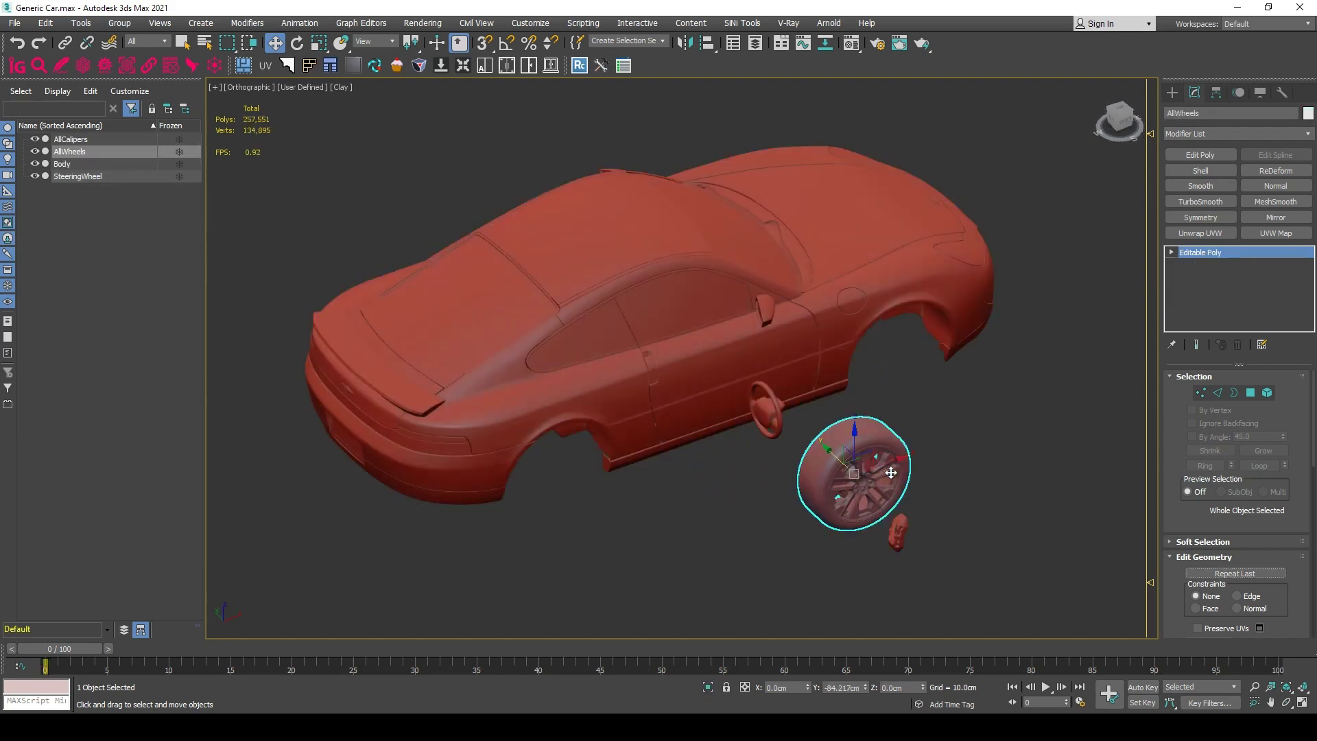
# Step: Move the car body to the world origin by resetting its Y and Z positions to 0
pyautogui.moveTo(933, 588); pyautogui.dragTo(994, 567)
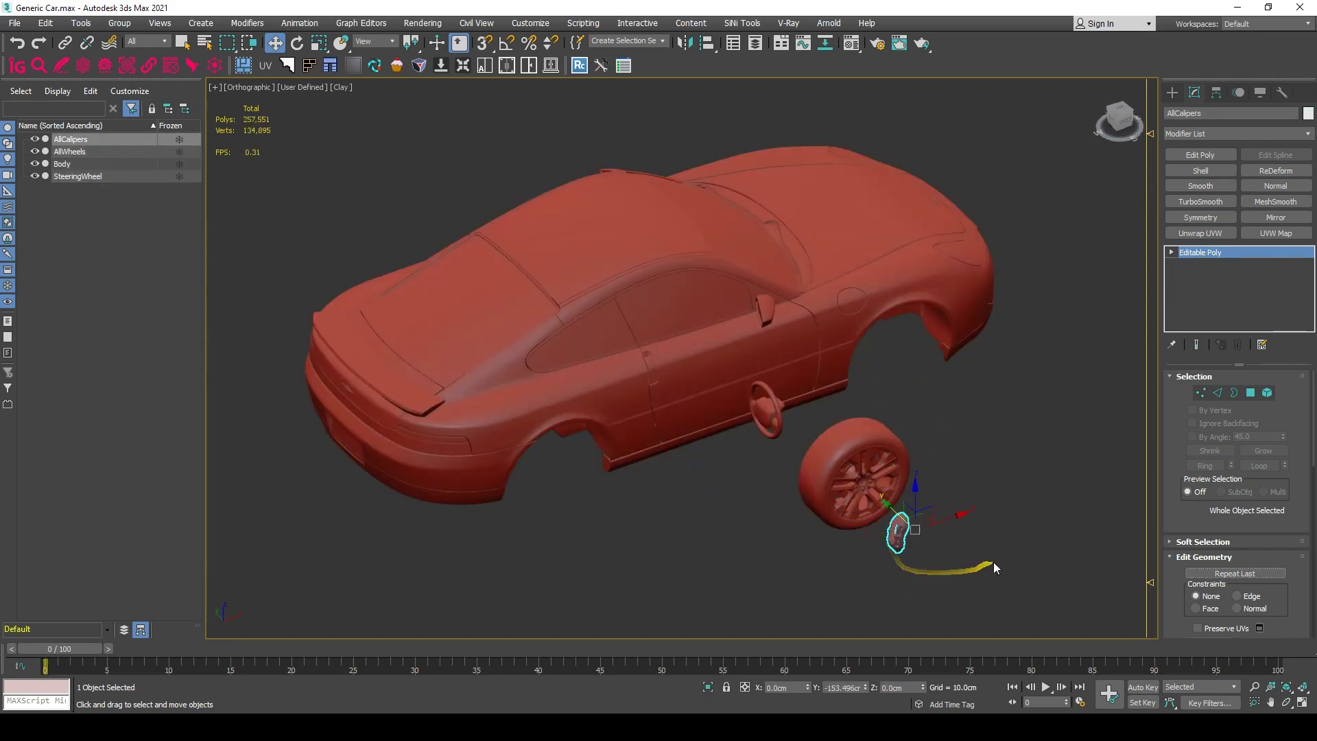
pyautogui.scroll(-2, 918, 432)
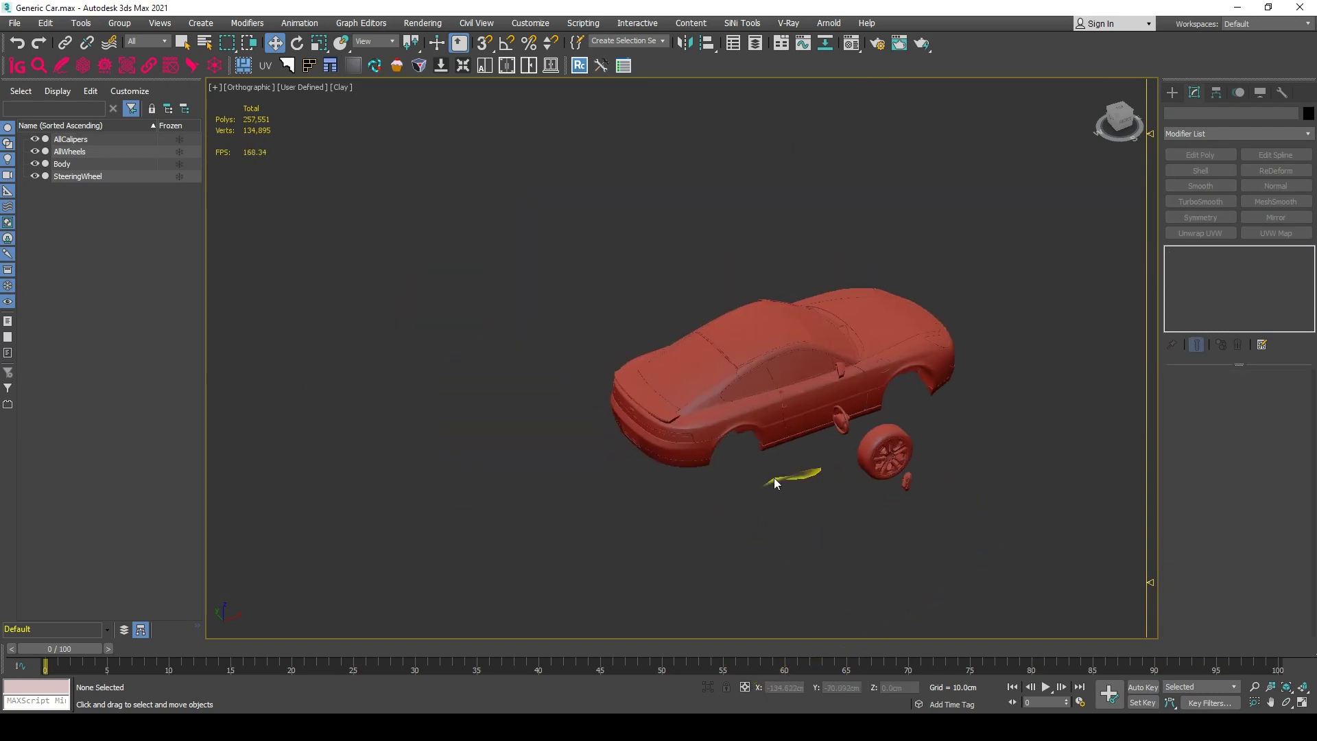
pyautogui.scroll(1, 771, 482)
pyautogui.click(770, 393)
pyautogui.moveTo(831, 550); pyautogui.dragTo(812, 534, button='middle')
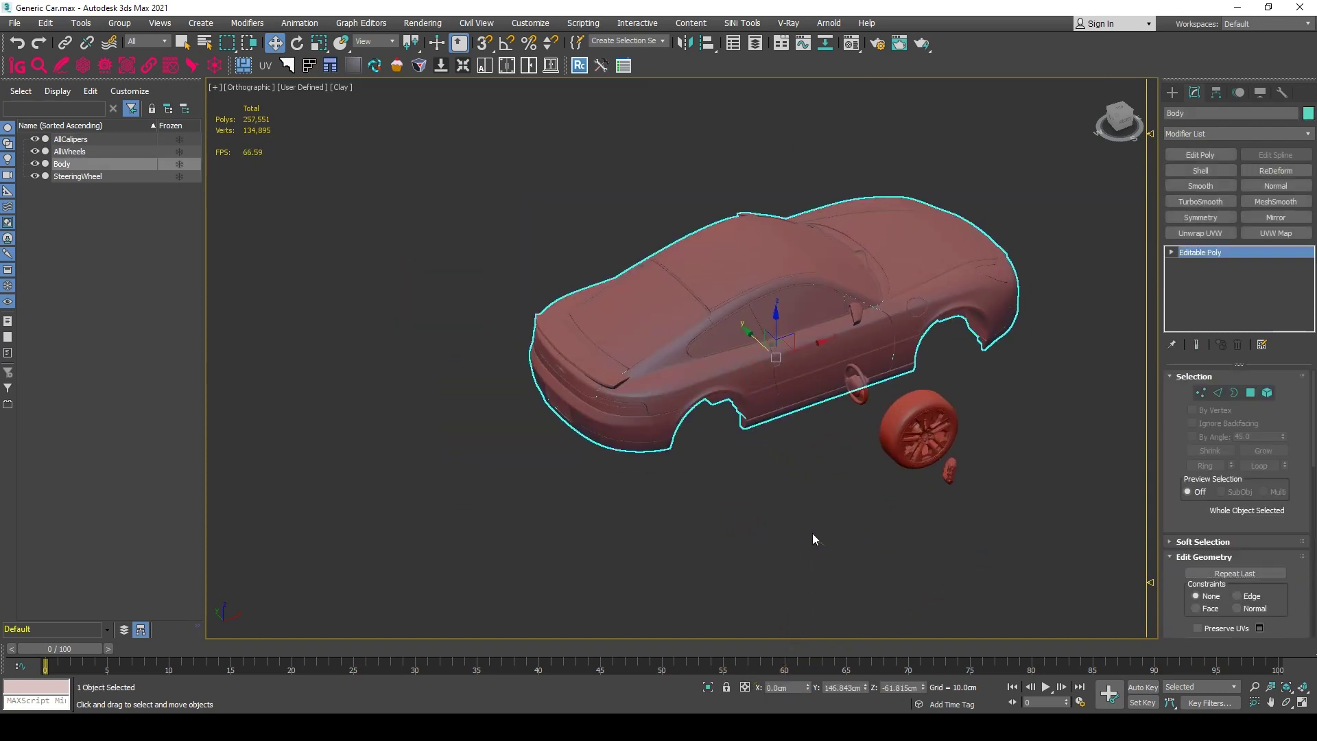
pyautogui.rightClick(867, 687)
pyautogui.rightClick(923, 687)
pyautogui.click(783, 511)
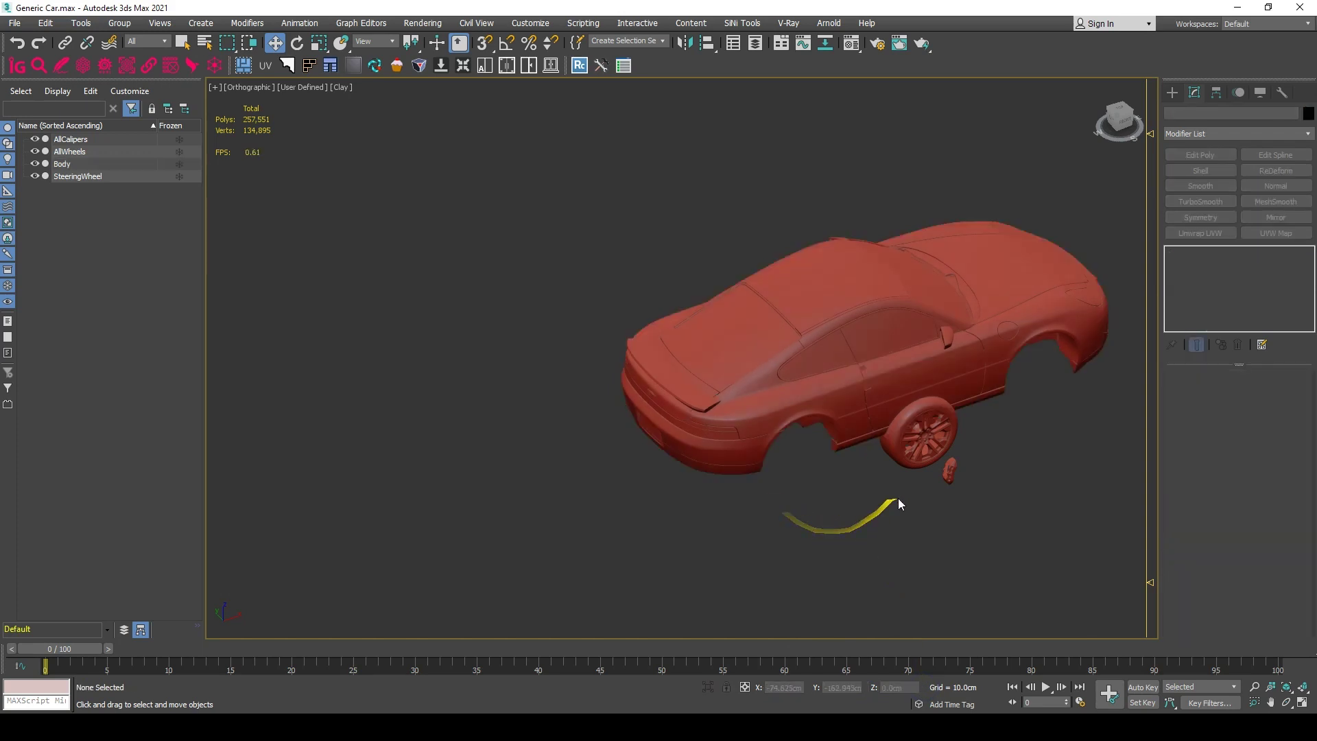
# Step: Reset the X and Y positions of the wheel and caliper to 0 so they sit at the world origin
pyautogui.moveTo(950, 505); pyautogui.dragTo(772, 314)
pyautogui.rightClick(866, 687)
pyautogui.rightClick(808, 687)
pyautogui.click(888, 516)
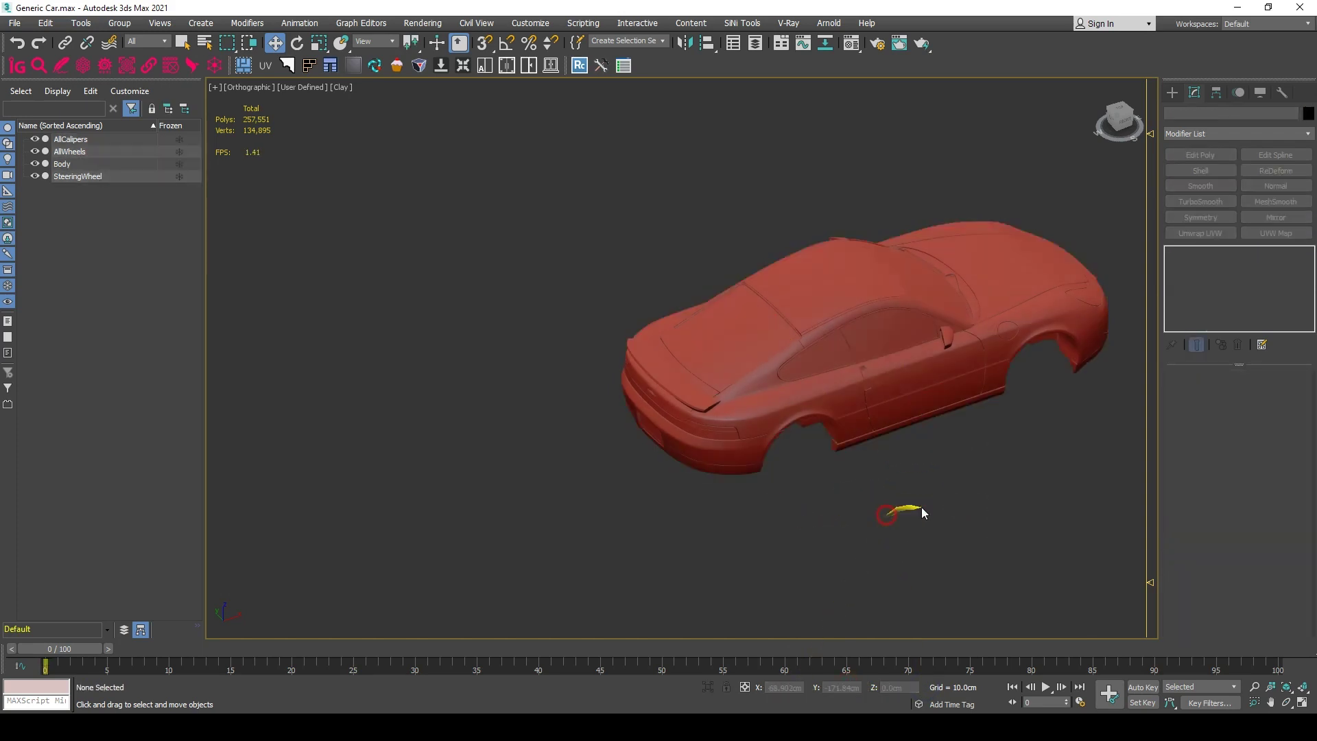
# Step: Select all four car objects and export them to the Desktop as an FBX file named SM
pyautogui.scroll(-2, 920, 508)
pyautogui.moveTo(920, 508); pyautogui.dragTo(770, 512, button='middle')
pyautogui.moveTo(918, 554); pyautogui.dragTo(764, 498)
pyautogui.hotkey('ctrl', 'a')
pyautogui.click(14, 23)
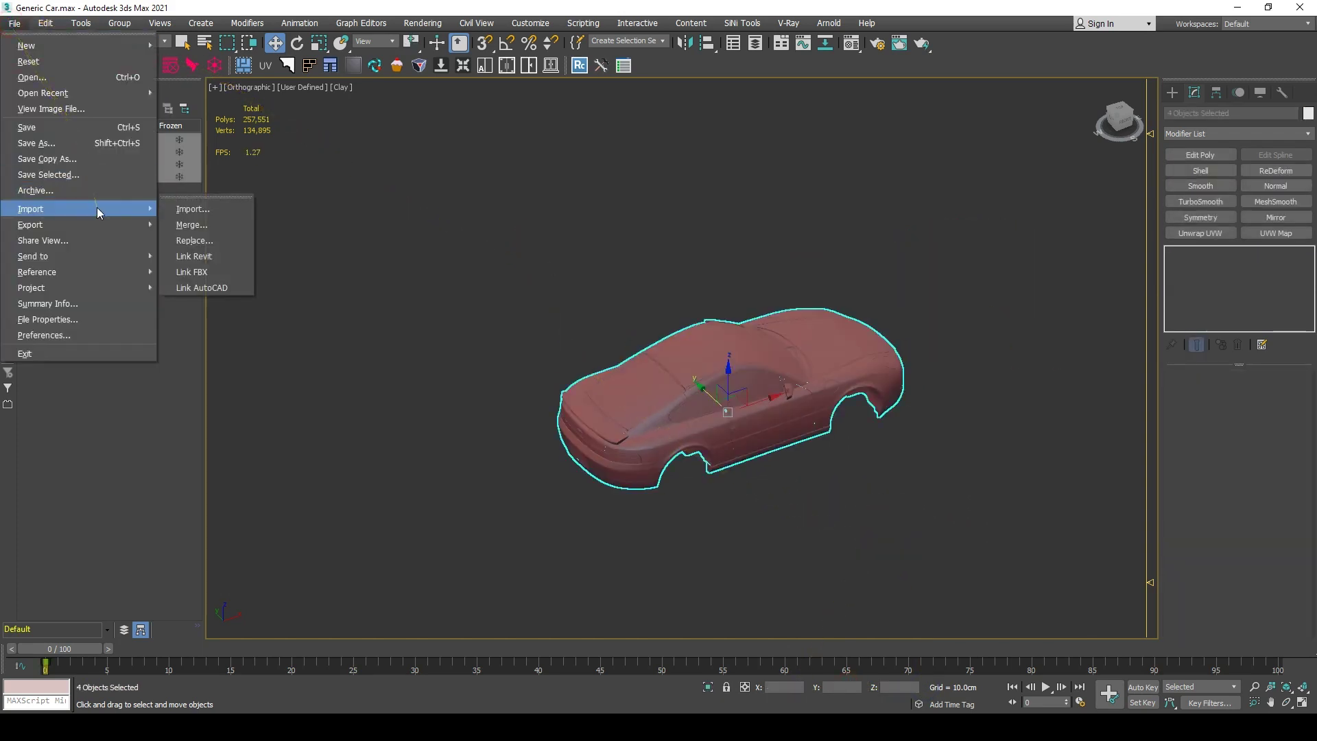
pyautogui.moveTo(103, 232)
pyautogui.click(220, 229)
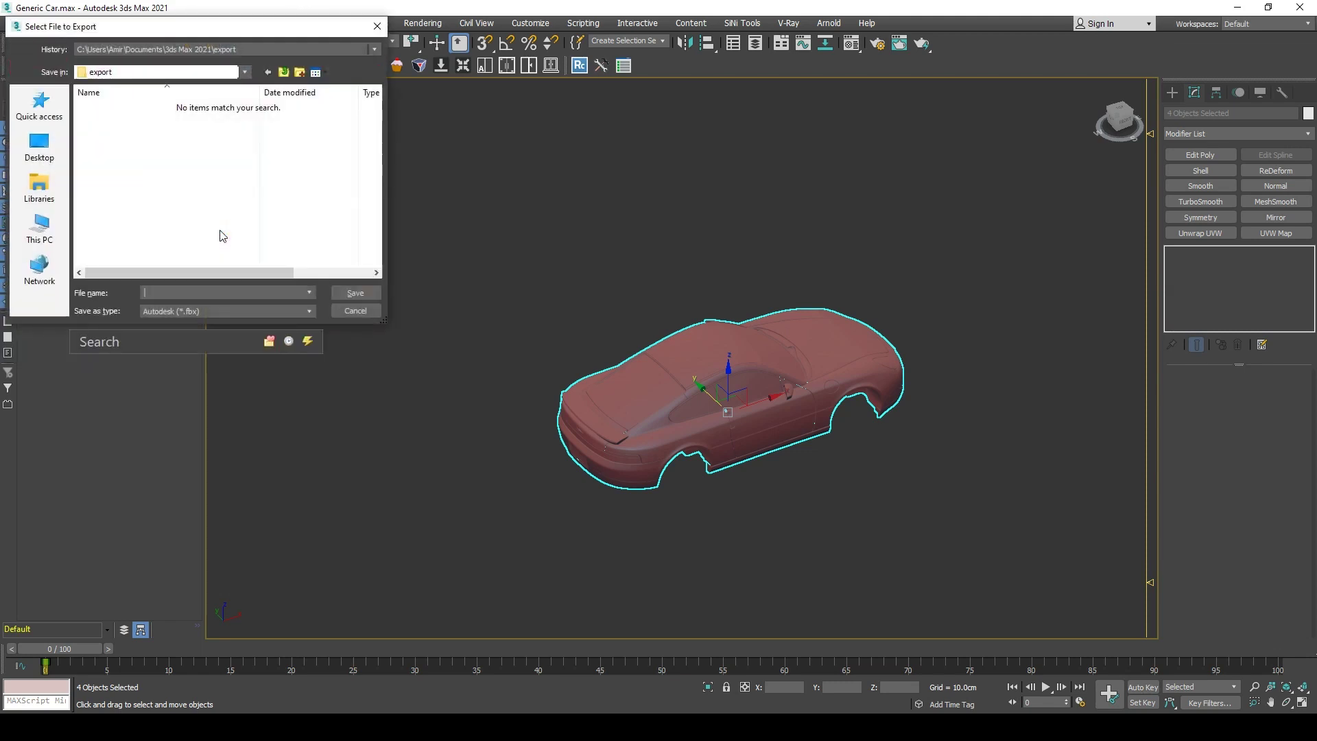
pyautogui.click(40, 147)
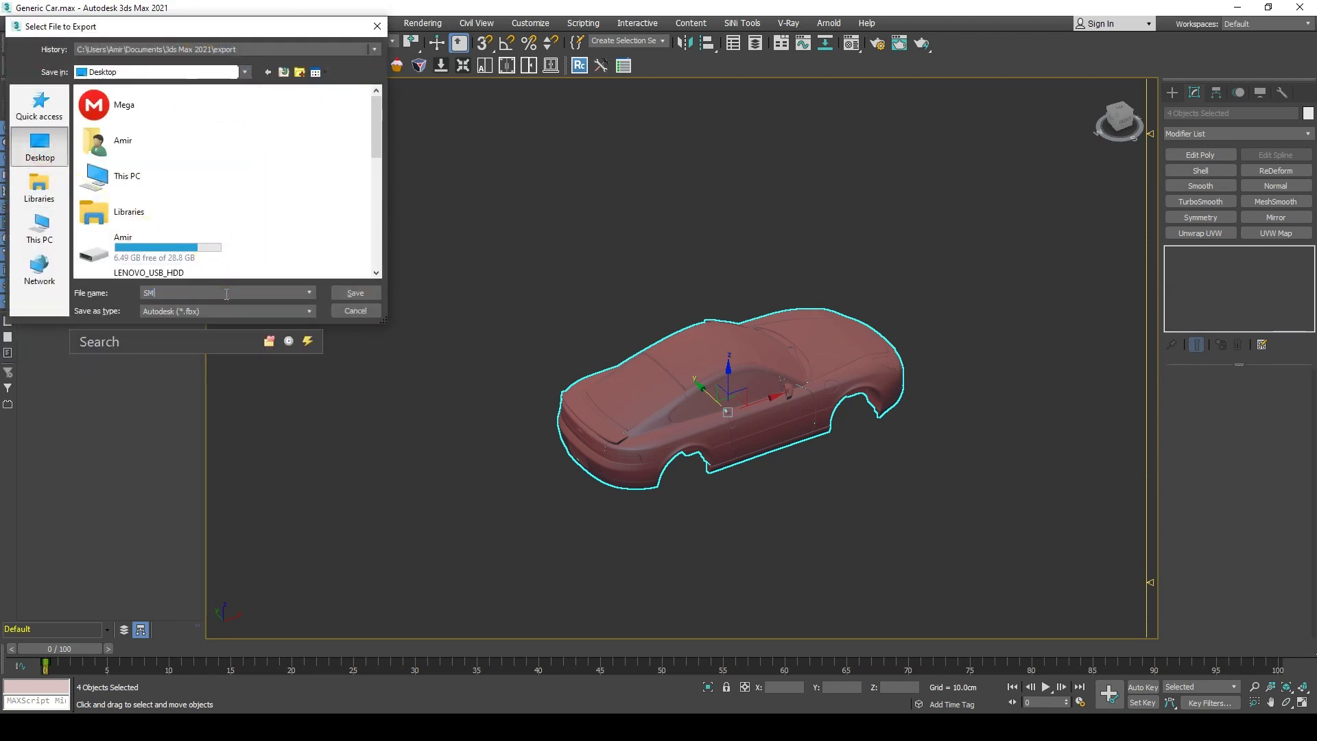
pyautogui.write('SM')
pyautogui.click(336, 295)
pyautogui.click(751, 541)
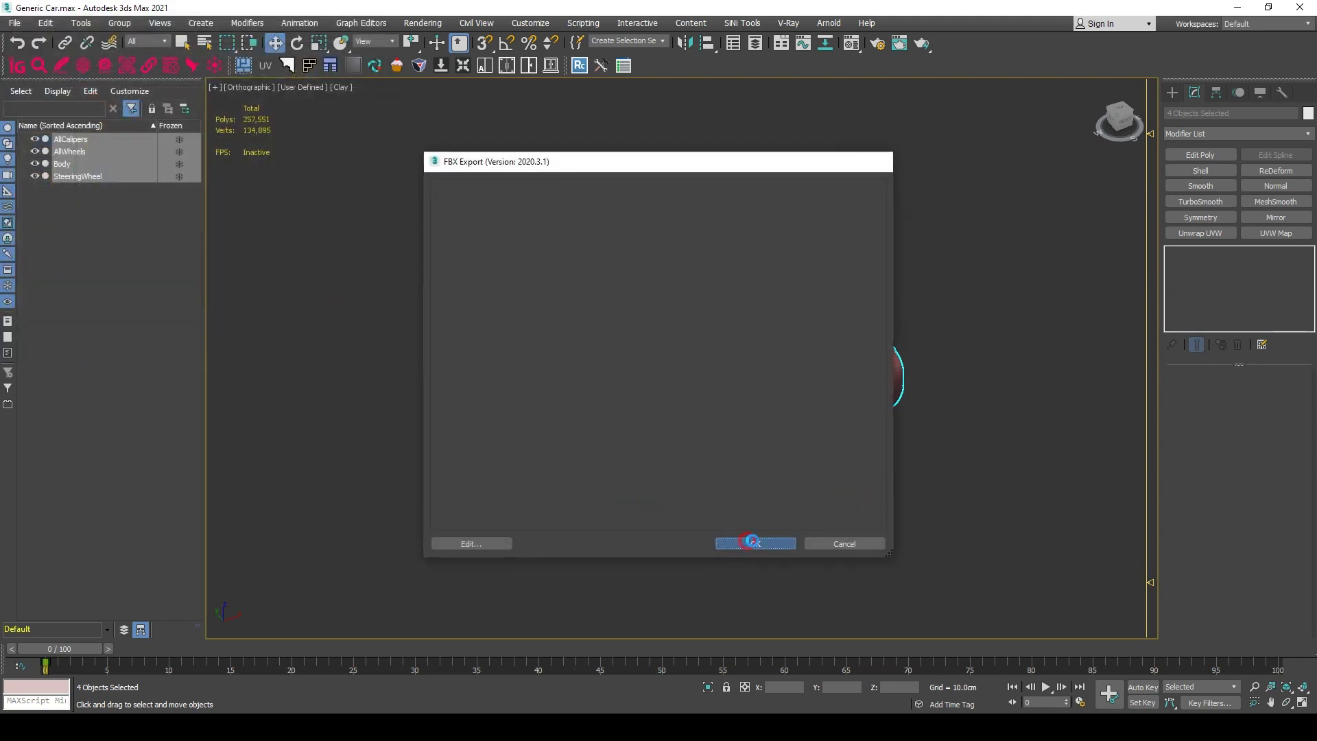
# Step: Check the separate car parts by selecting AllCalipers, Body and SteeringWheel in turn, ending on AllCalipers
pyautogui.click(332, 190)
pyautogui.click(83, 140)
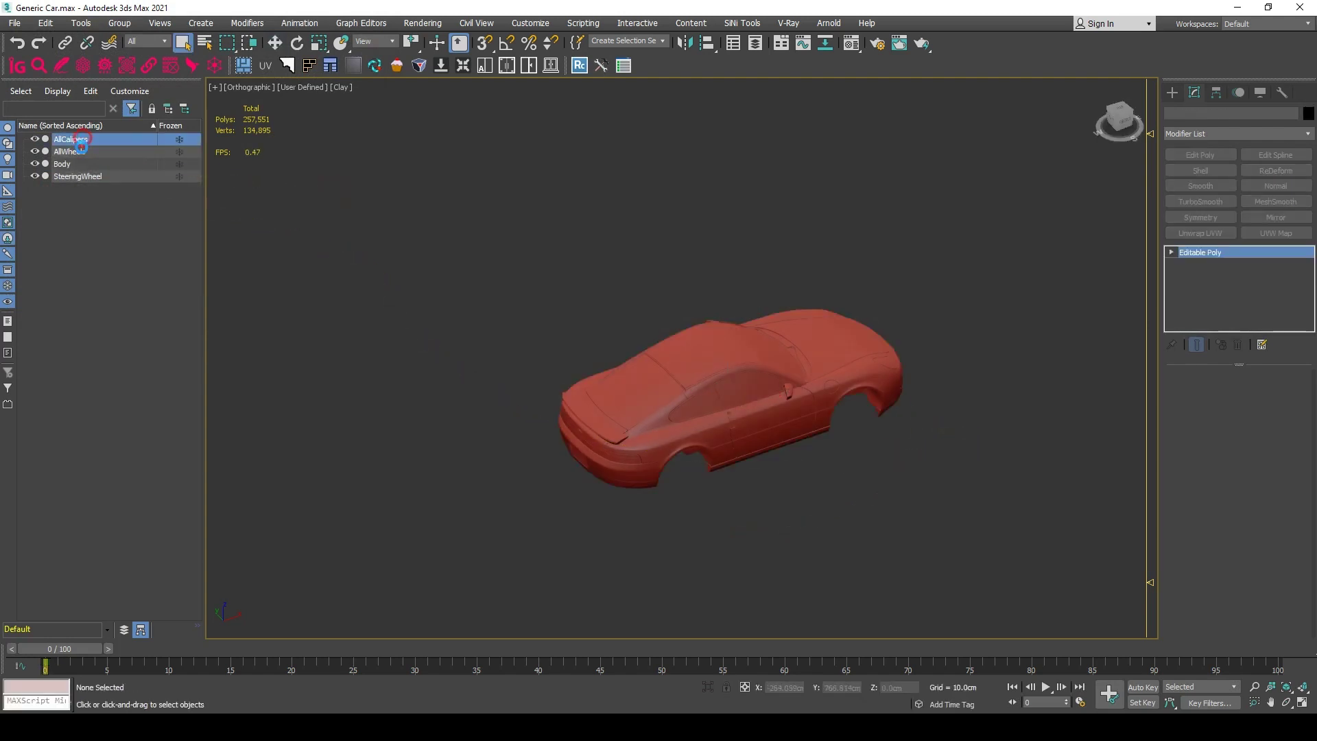
pyautogui.click(89, 164)
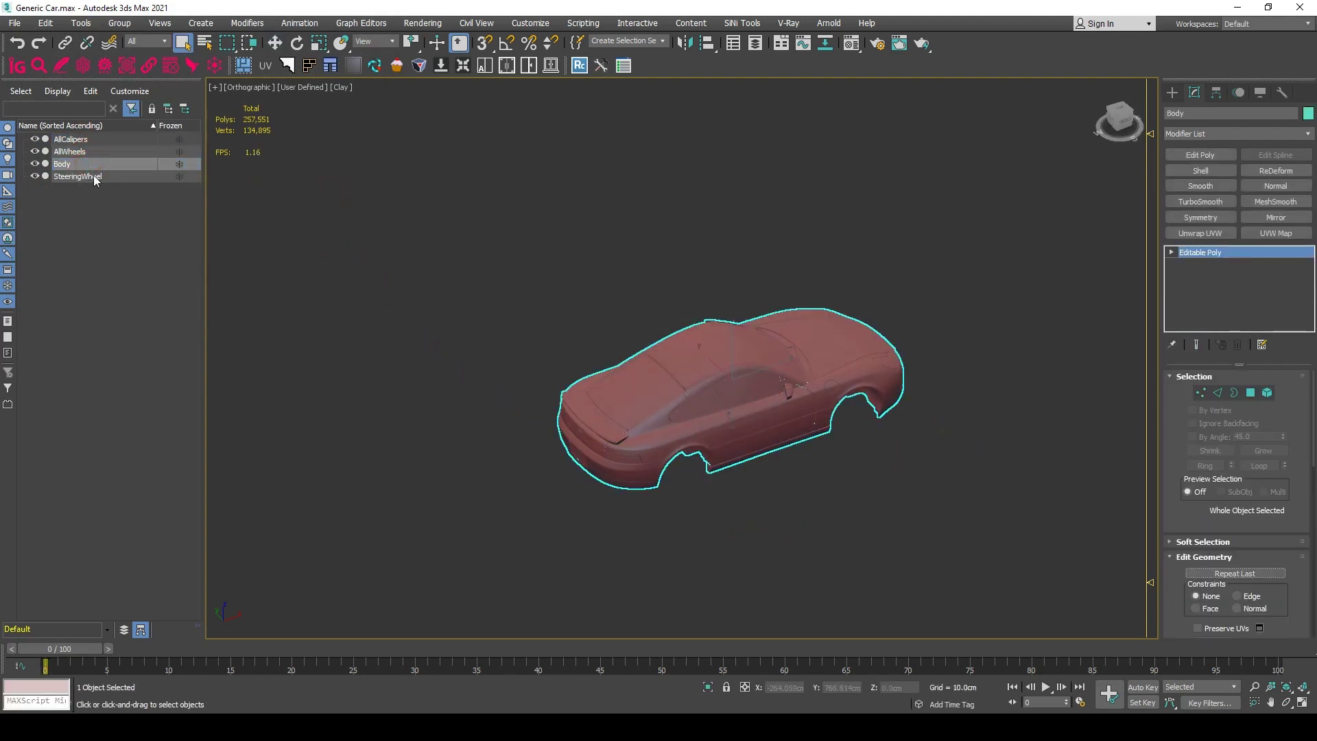
pyautogui.click(96, 177)
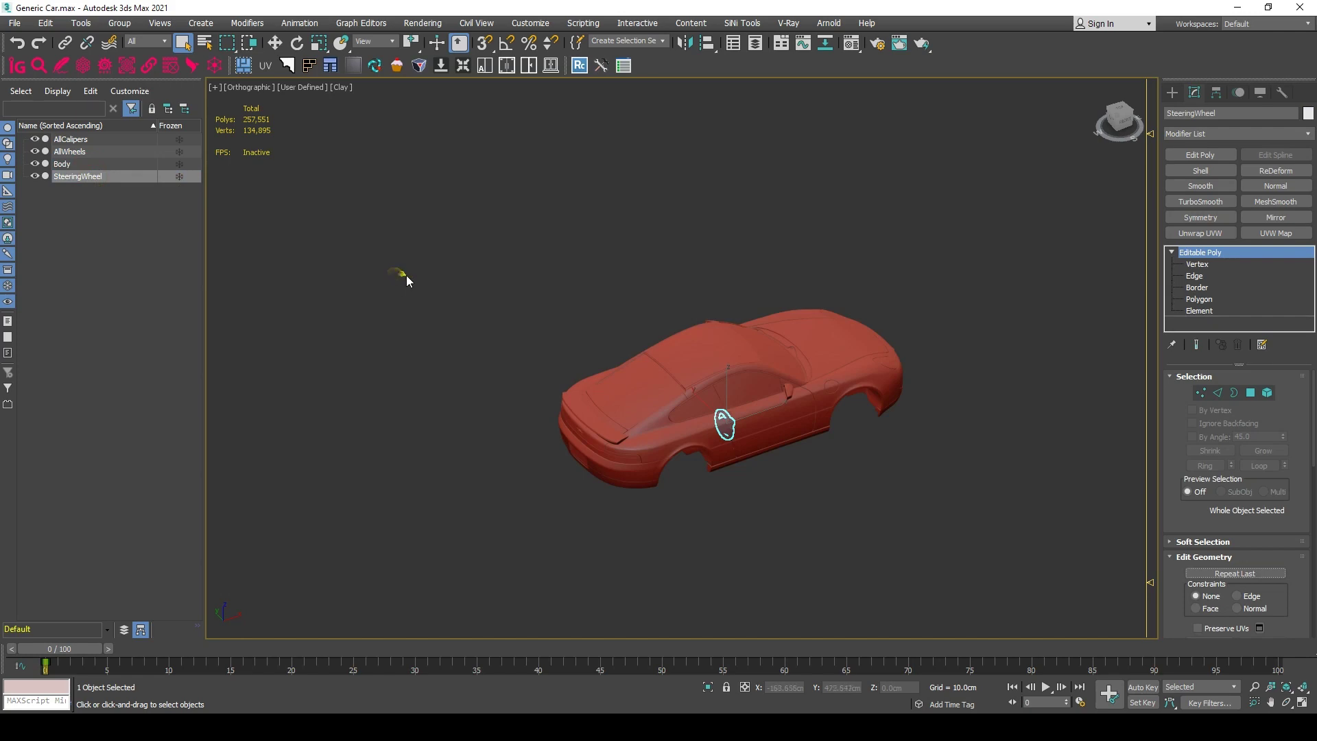
pyautogui.click(86, 140)
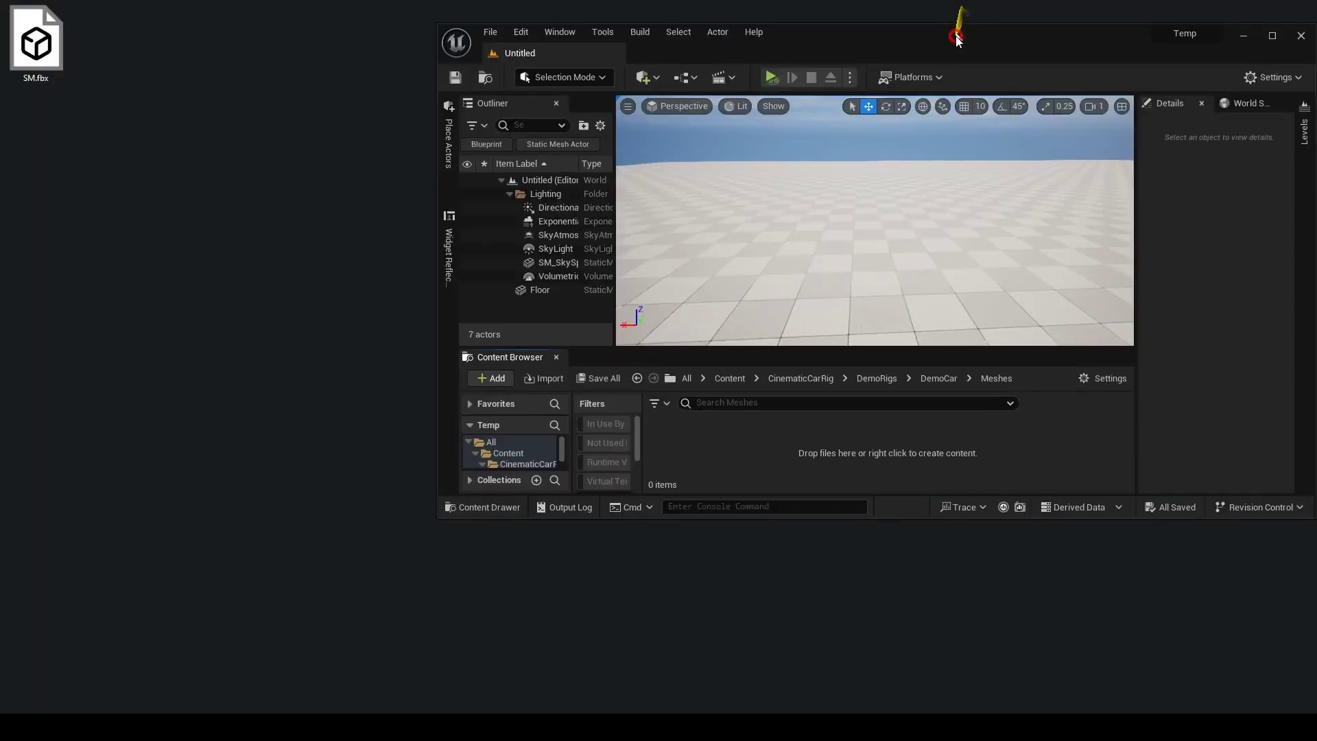
# Step: Switch to Unreal Engine, bring SM.fbx from the desktop into the Meshes folder and enable Transform Vertex to Absolute in the import options
pyautogui.moveTo(955, 31); pyautogui.dragTo(838, 56)
pyautogui.moveTo(41, 49); pyautogui.dragTo(747, 472)
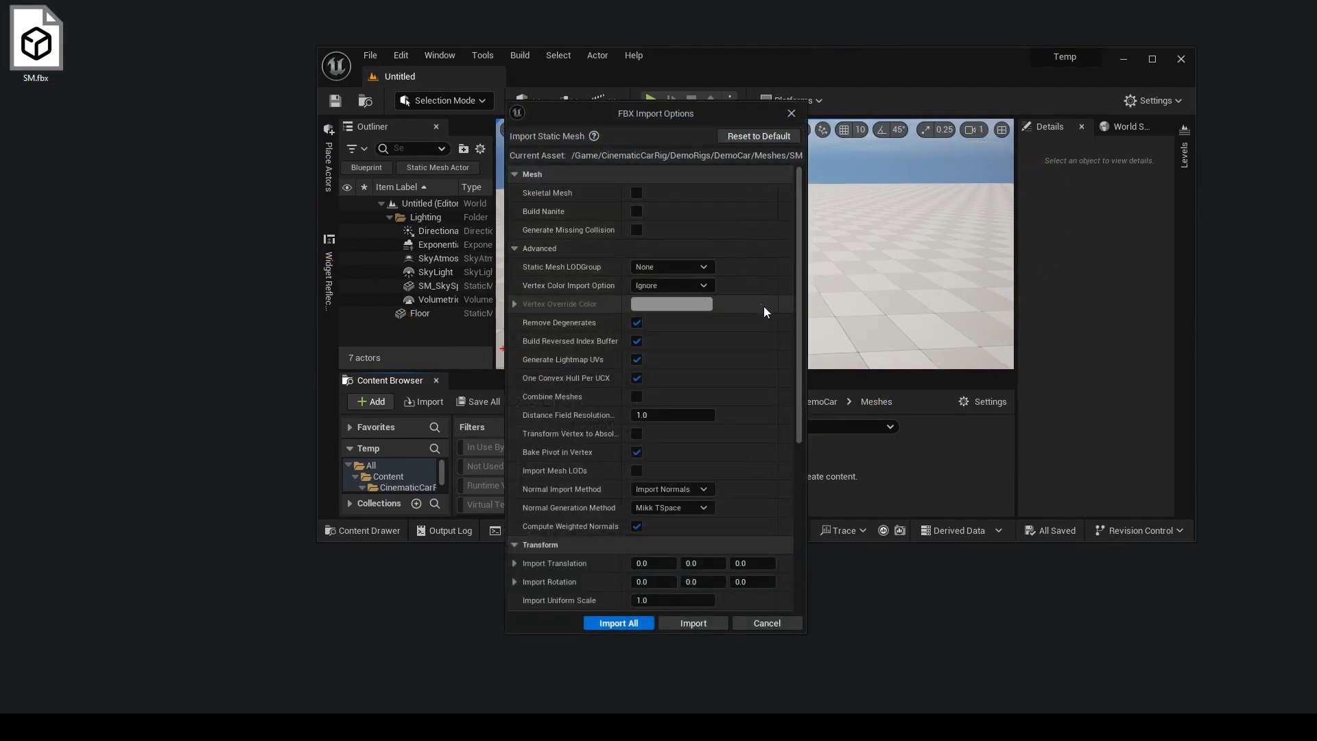
pyautogui.scroll(-5, 763, 306)
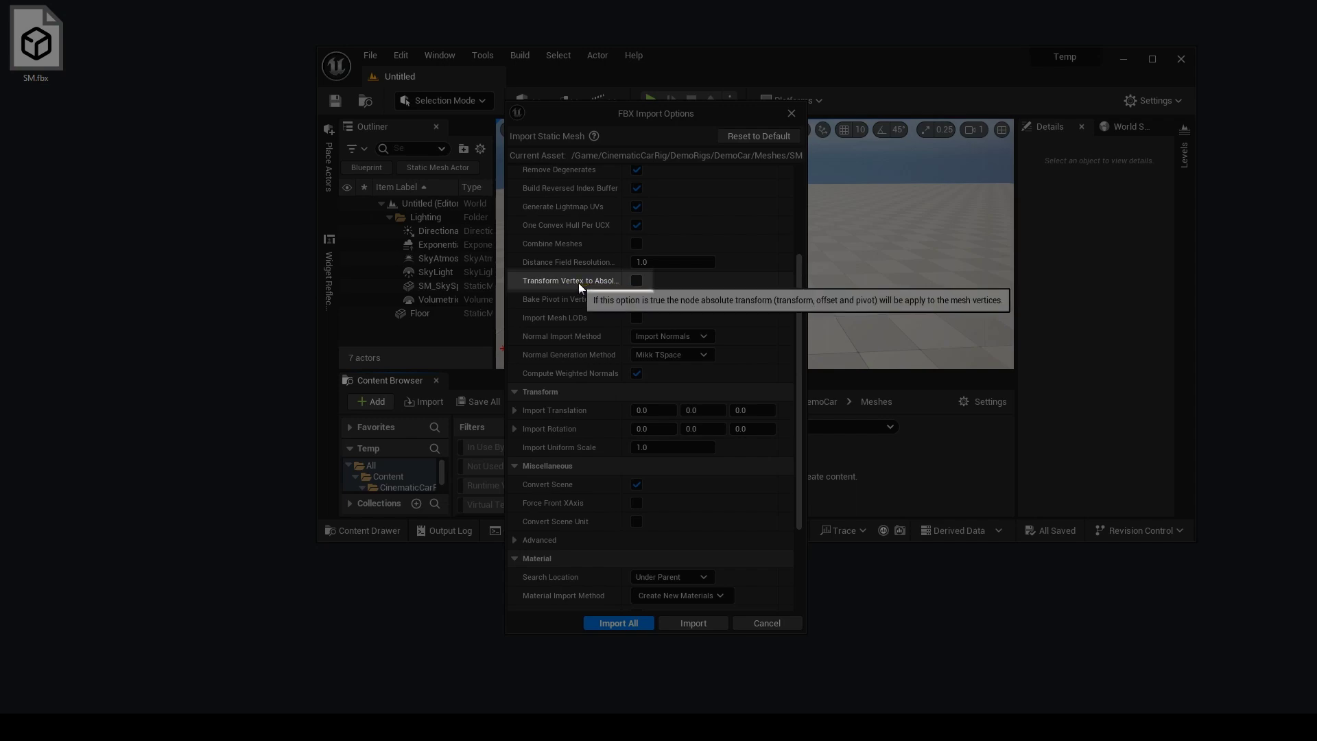
pyautogui.click(631, 281)
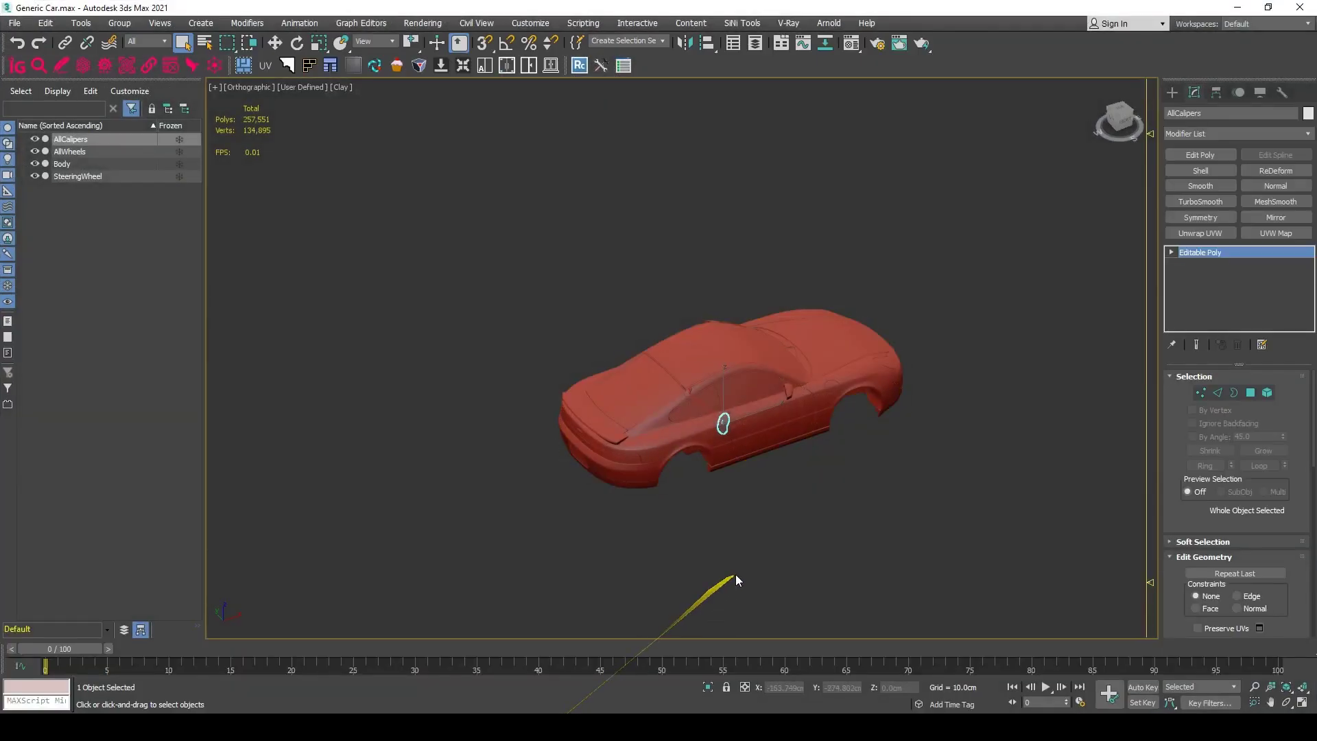
# Step: Switch to 3ds Max and select the car body to examine its placement relative to the world origin
pyautogui.click(749, 544)
pyautogui.click(651, 434)
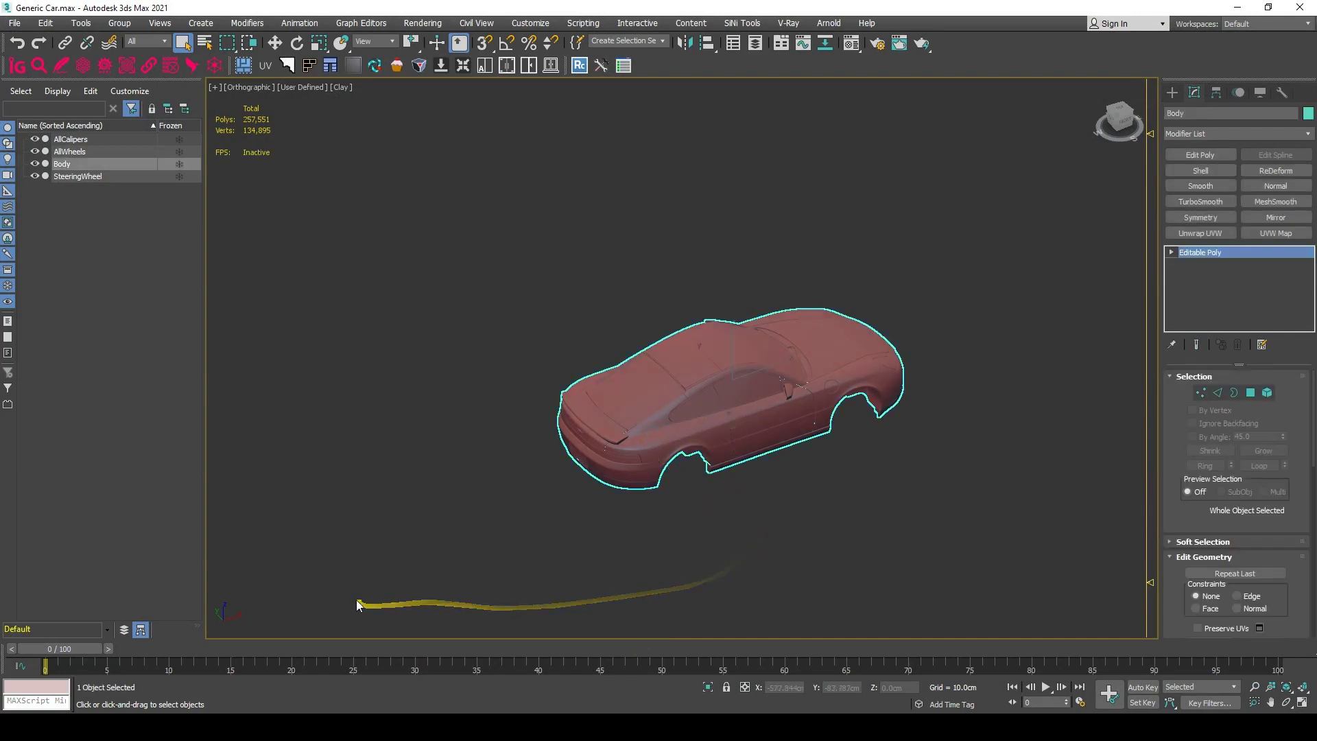
pyautogui.press('g')
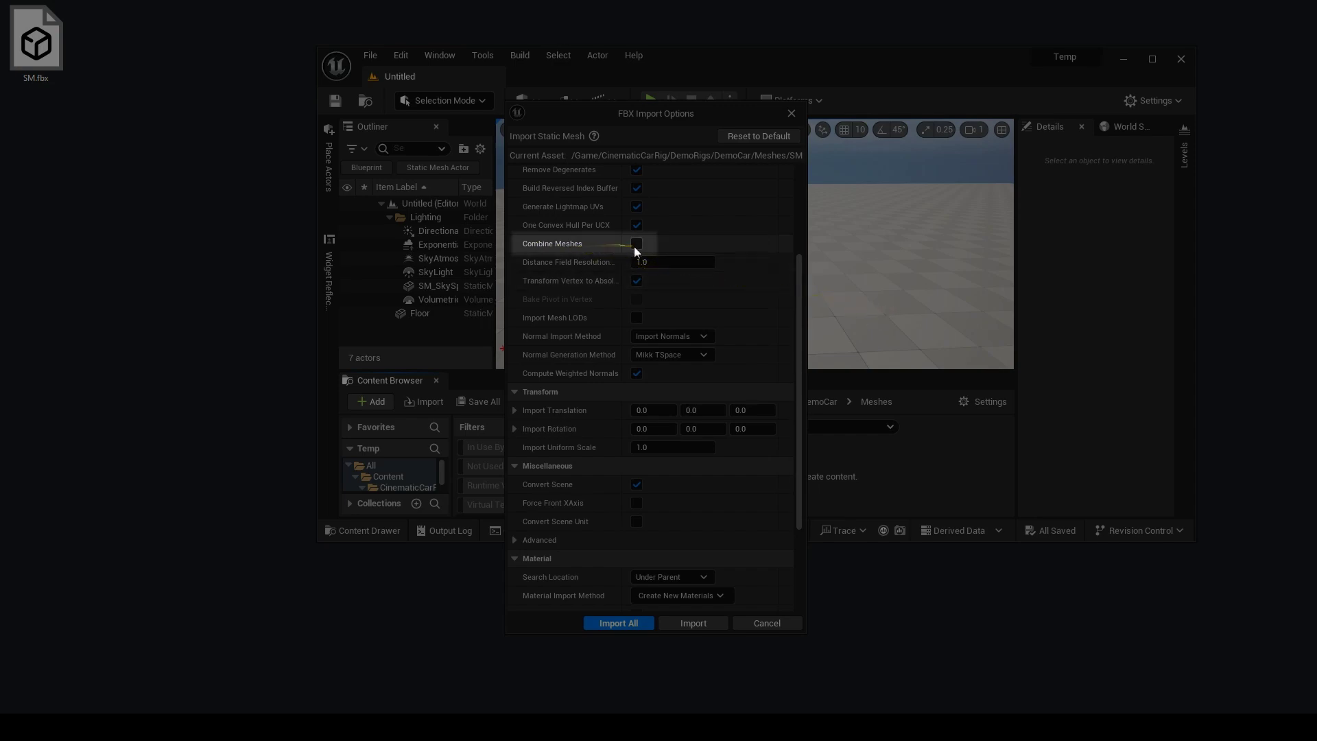
# Step: Set the material search location to All Assets, import the FBX meshes and dismiss the message log
pyautogui.scroll(-4, 745, 541)
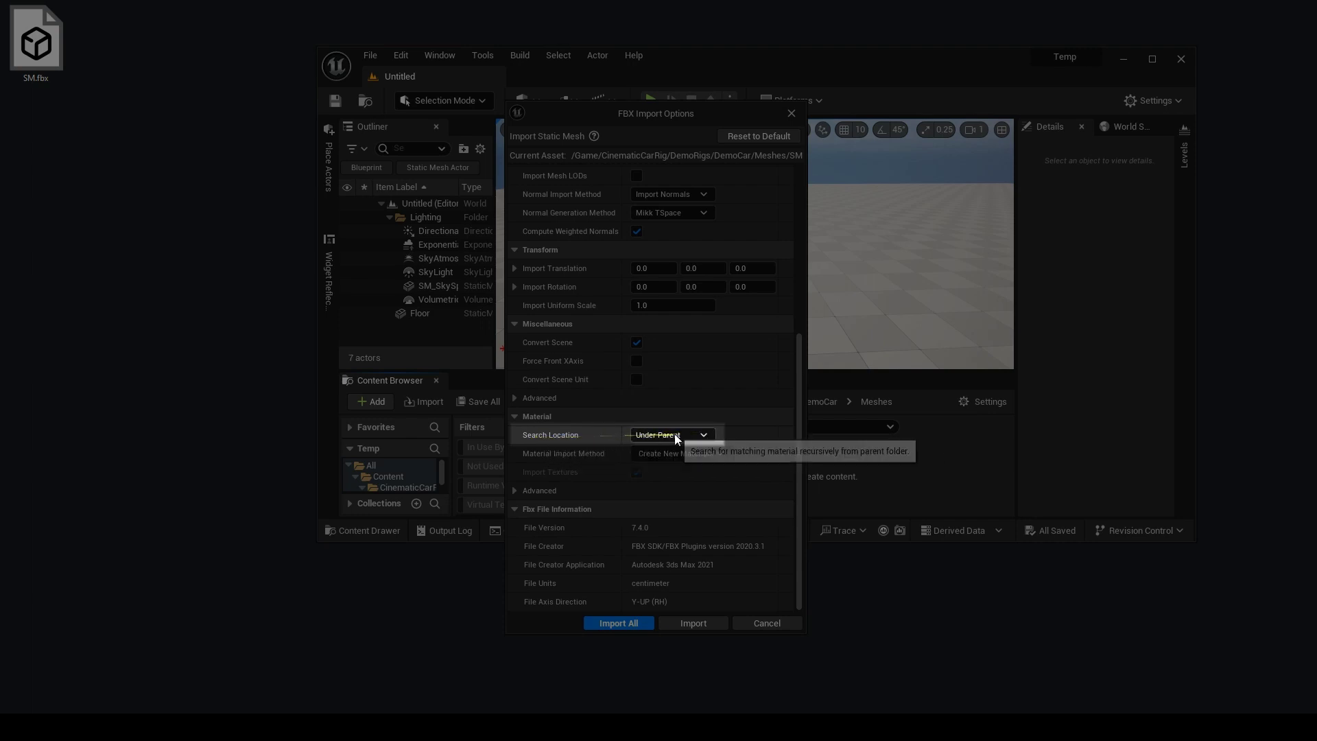
pyautogui.click(696, 437)
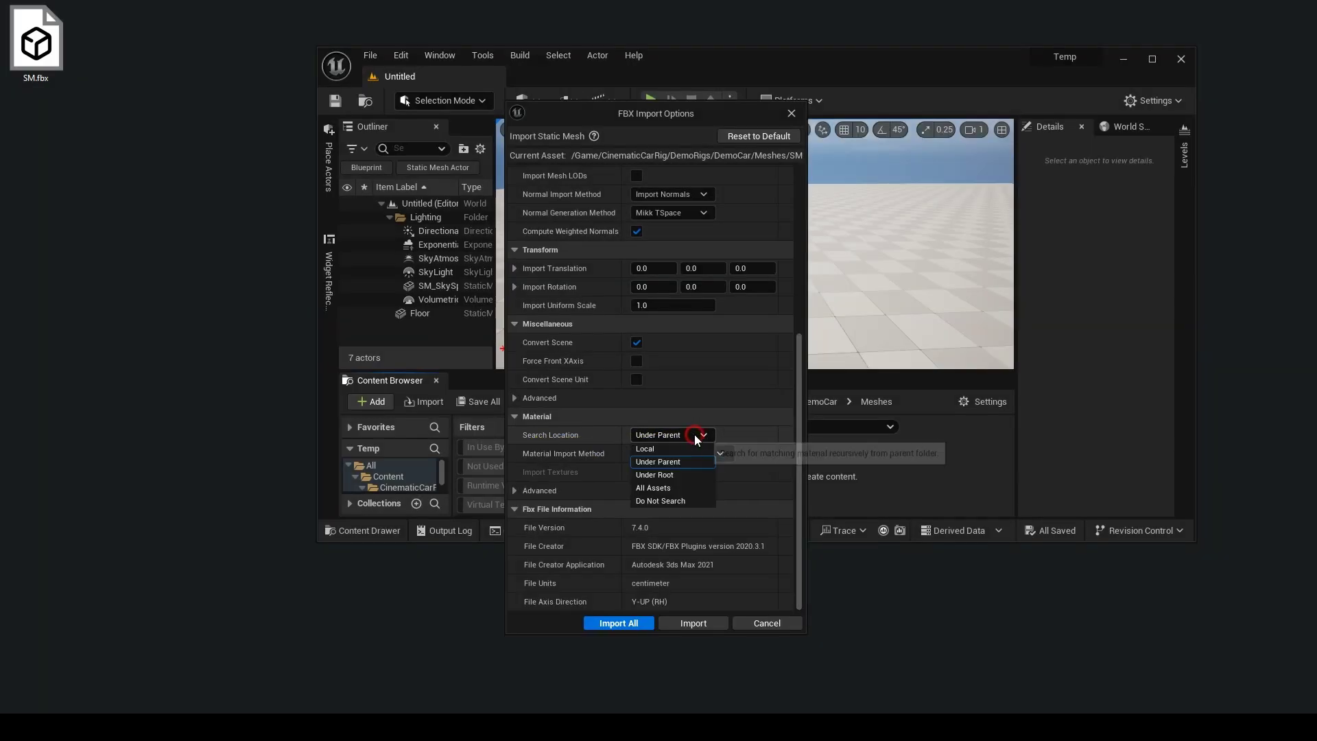
pyautogui.click(675, 490)
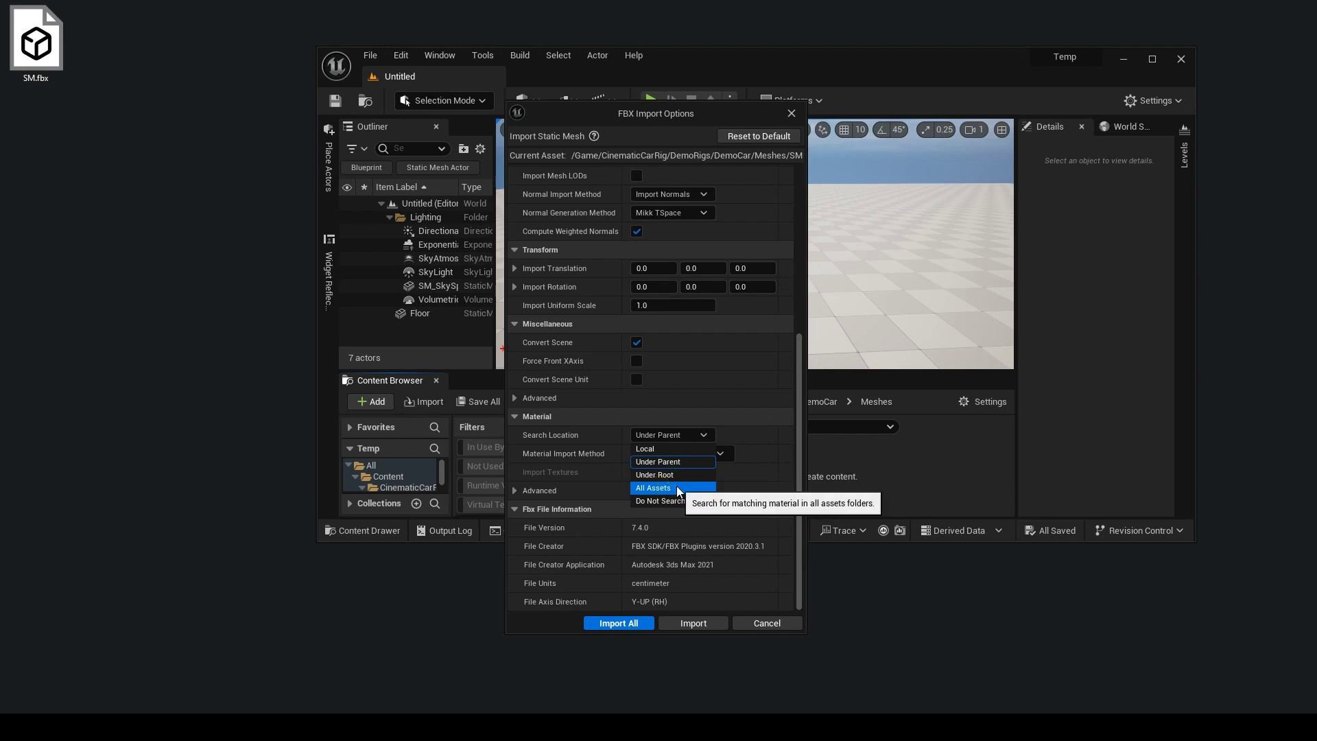
pyautogui.click(700, 624)
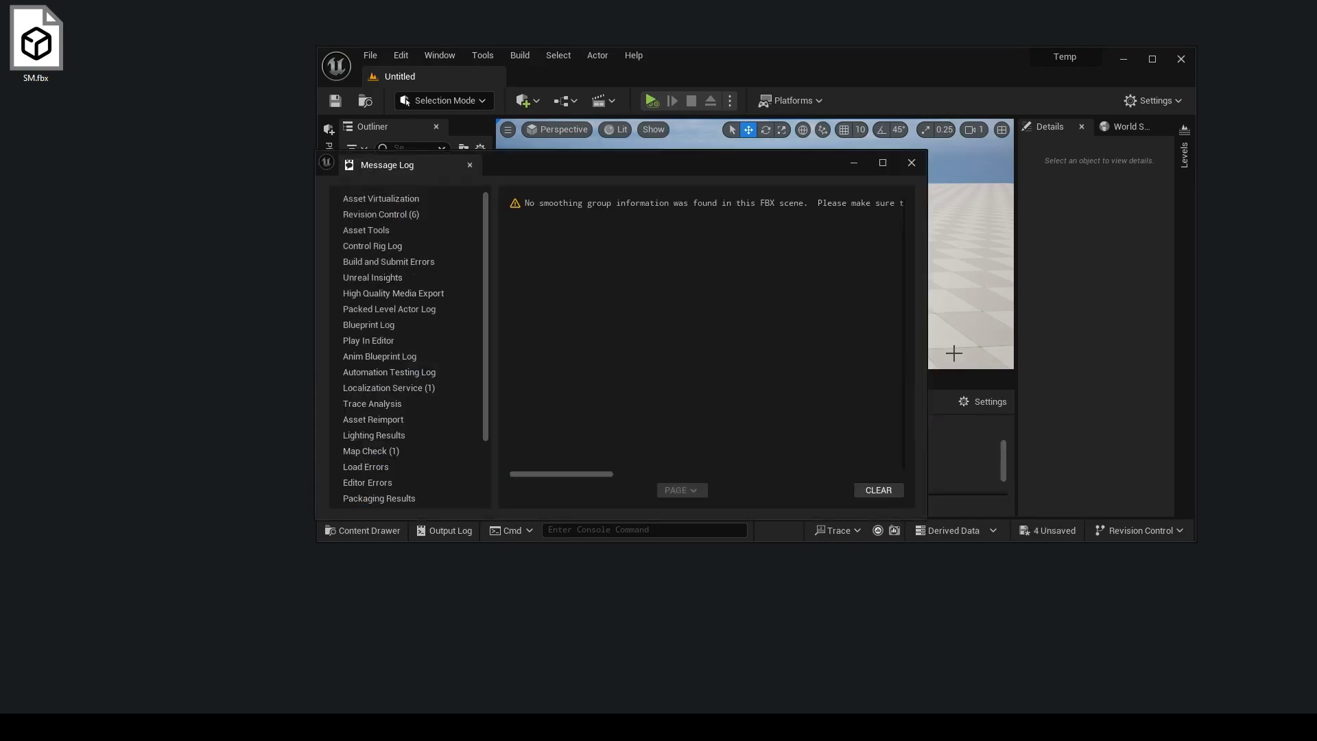
pyautogui.click(910, 163)
# Step: Place SM_AllWheels in the level, raise it above the floor and rotate it to test its pivot
pyautogui.click(1152, 59)
pyautogui.moveTo(393, 568); pyautogui.dragTo(741, 394)
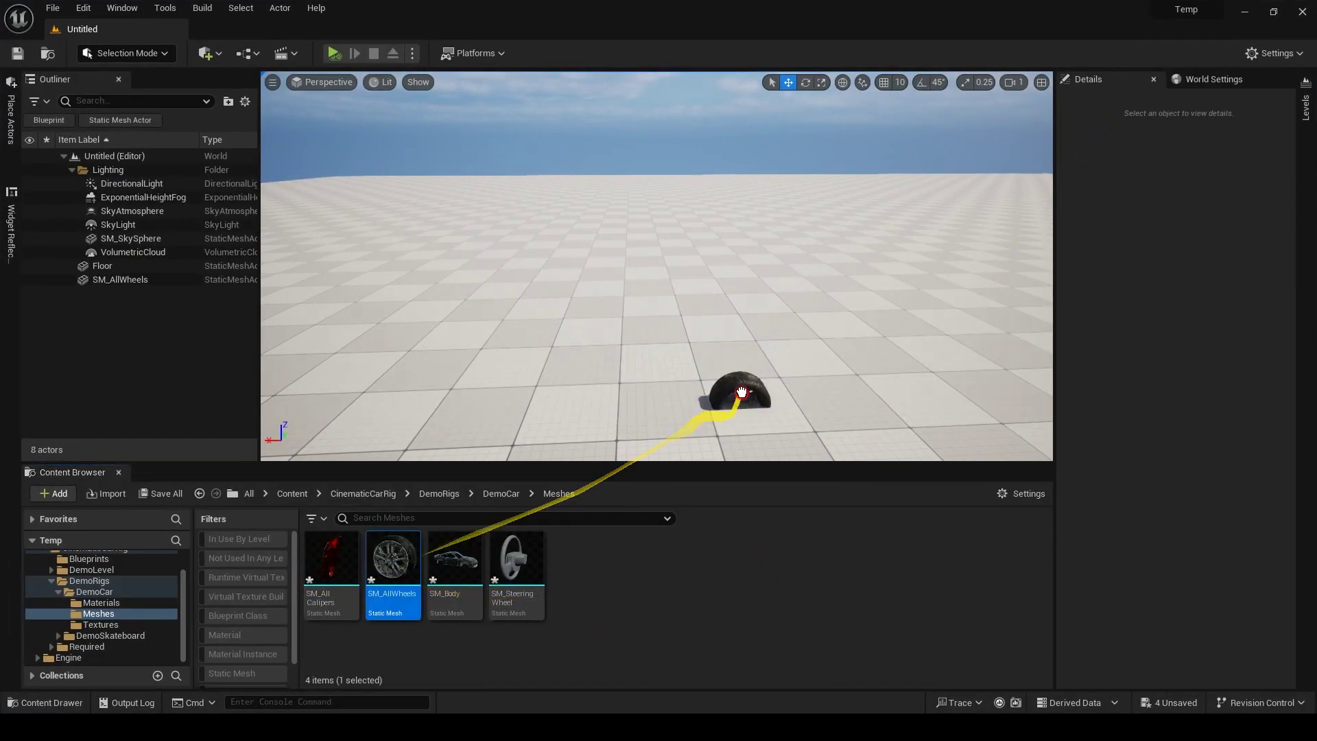
pyautogui.moveTo(726, 346); pyautogui.dragTo(786, 369)
pyautogui.press('e')
pyautogui.moveTo(786, 369); pyautogui.dragTo(770, 370, button='right')
pyautogui.scroll(-1, 771, 370)
pyautogui.press('w')
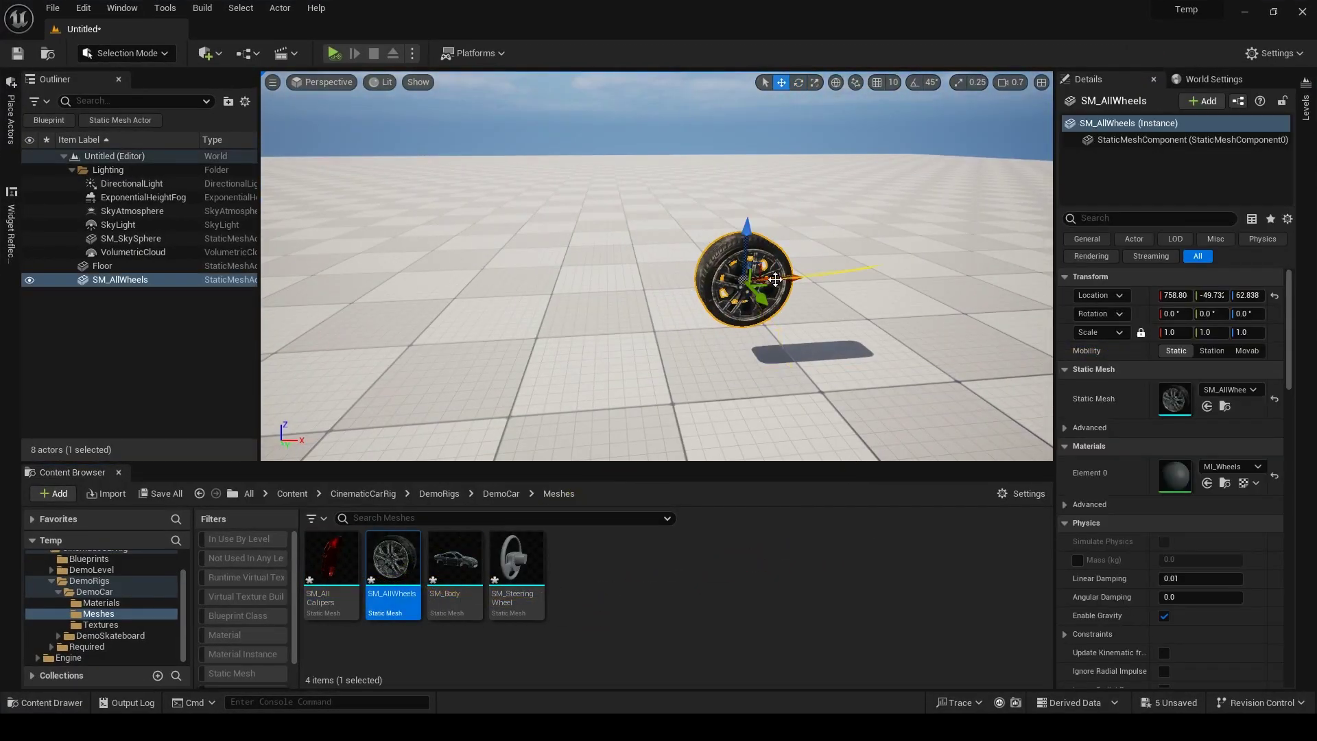
pyautogui.press('e')
pyautogui.moveTo(720, 214); pyautogui.dragTo(1303, 205)
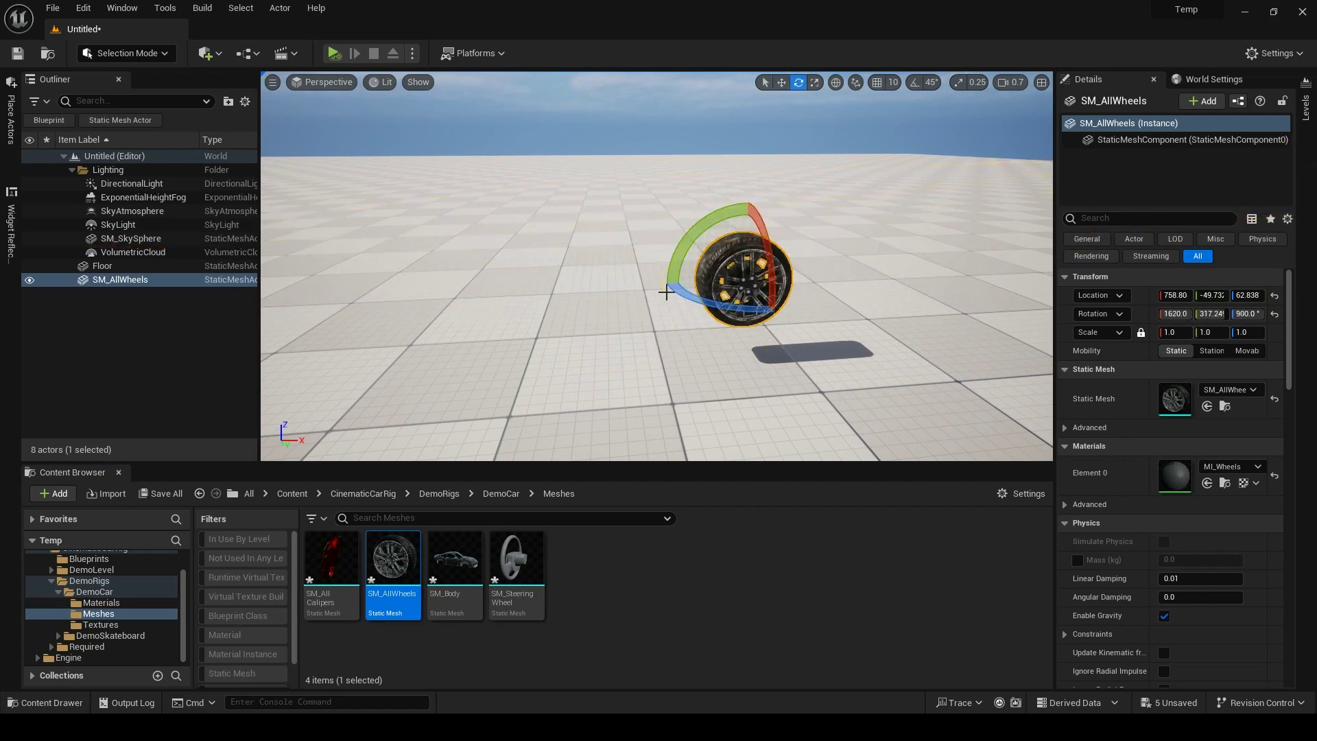
# Step: Place SM_Body and SM_SteeringWheel in the level and rotate the steering wheel about 15° around its X axis
pyautogui.moveTo(454, 558); pyautogui.dragTo(960, 240)
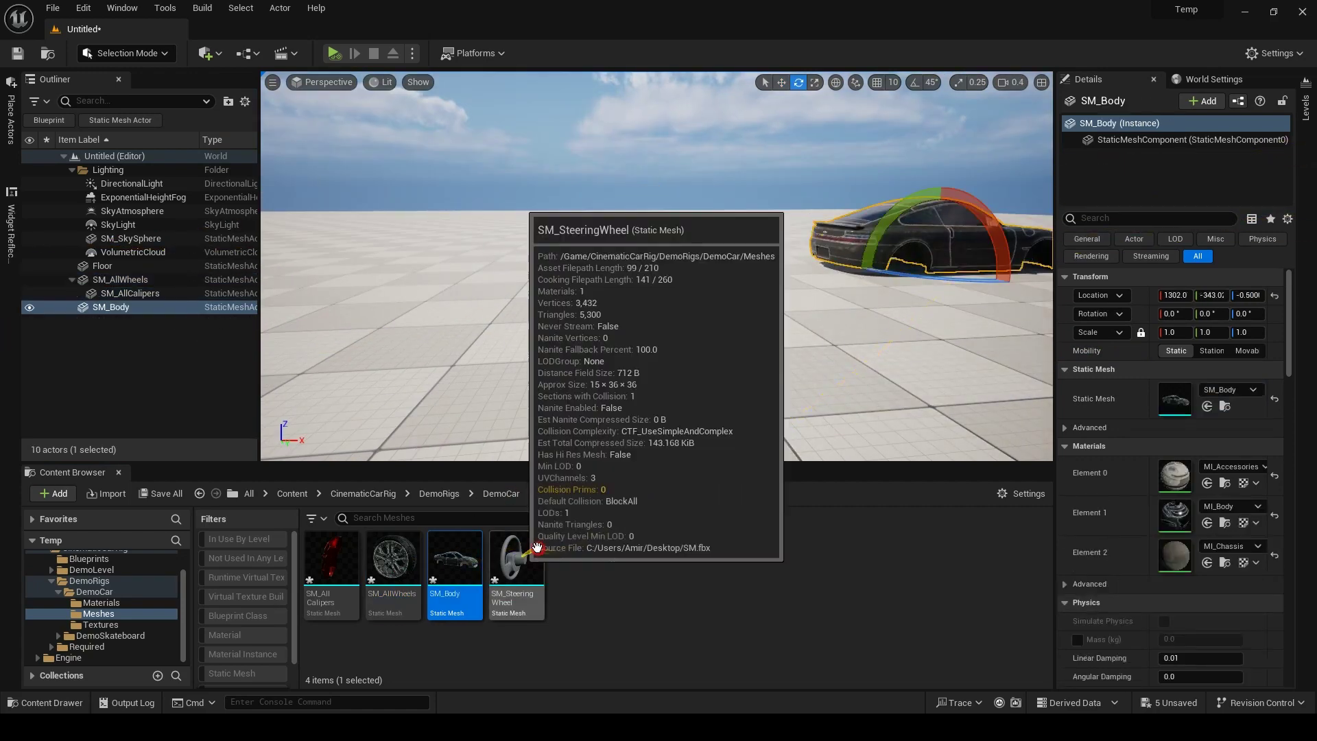
pyautogui.moveTo(537, 547); pyautogui.dragTo(809, 302)
pyautogui.moveTo(826, 219); pyautogui.dragTo(841, 252)
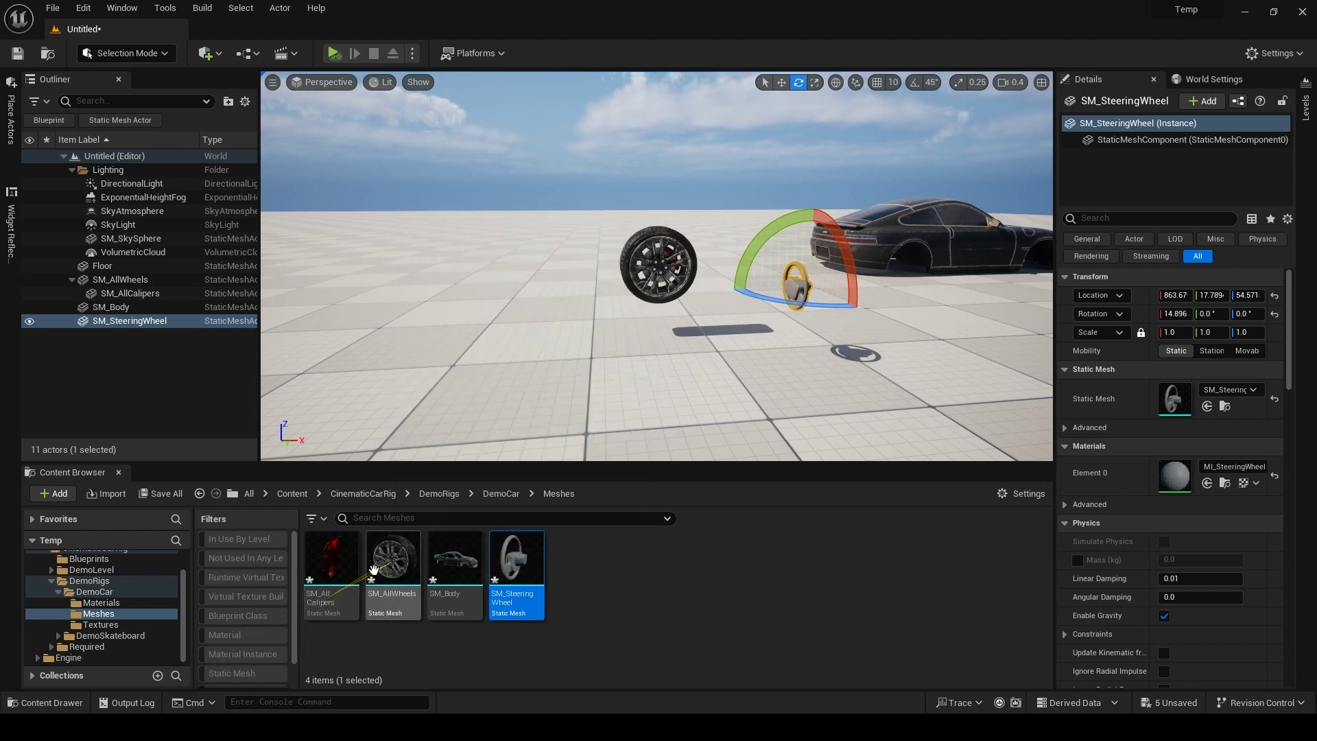
# Step: Place SM_IncorrectWheel in the level with SM_Body and SM_AllWheels beside it to compare their orientation
pyautogui.moveTo(516, 562); pyautogui.dragTo(739, 365)
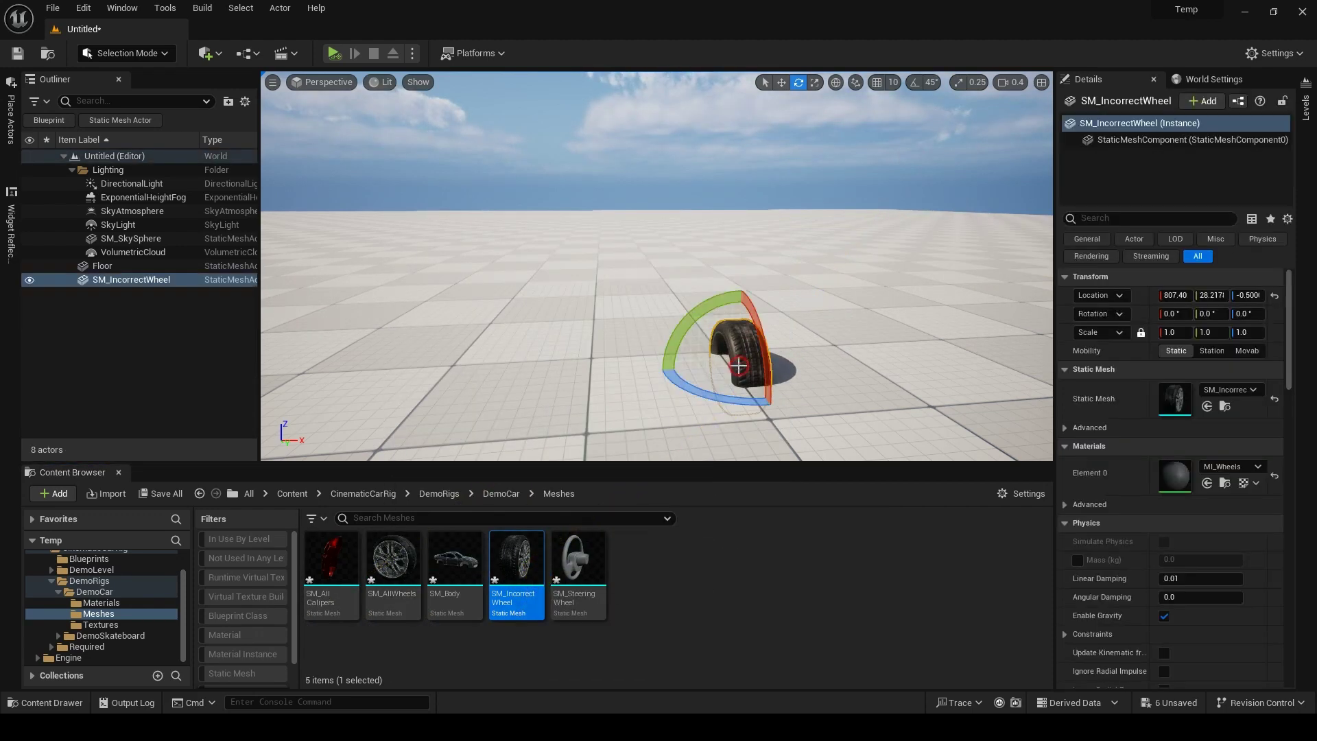
pyautogui.press('w')
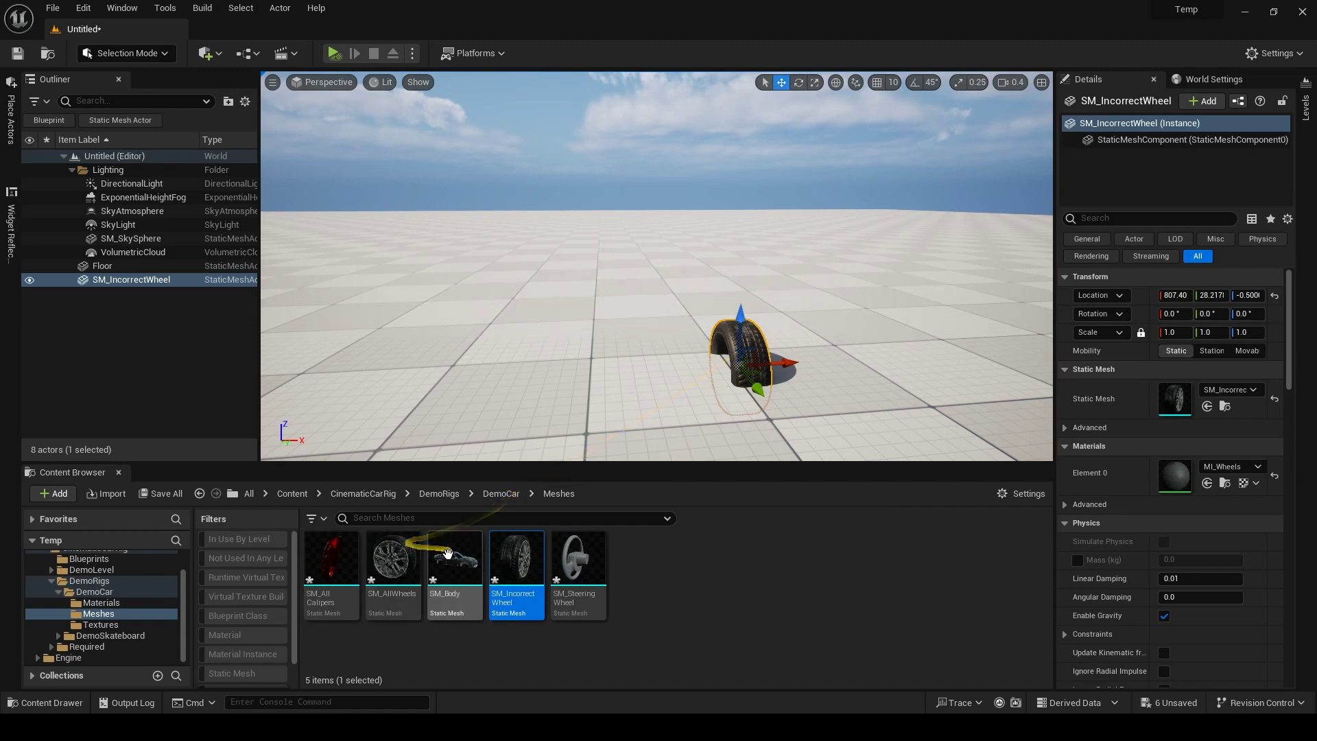
pyautogui.moveTo(454, 566); pyautogui.dragTo(552, 347)
pyautogui.moveTo(393, 557); pyautogui.dragTo(340, 401)
pyautogui.click(745, 364)
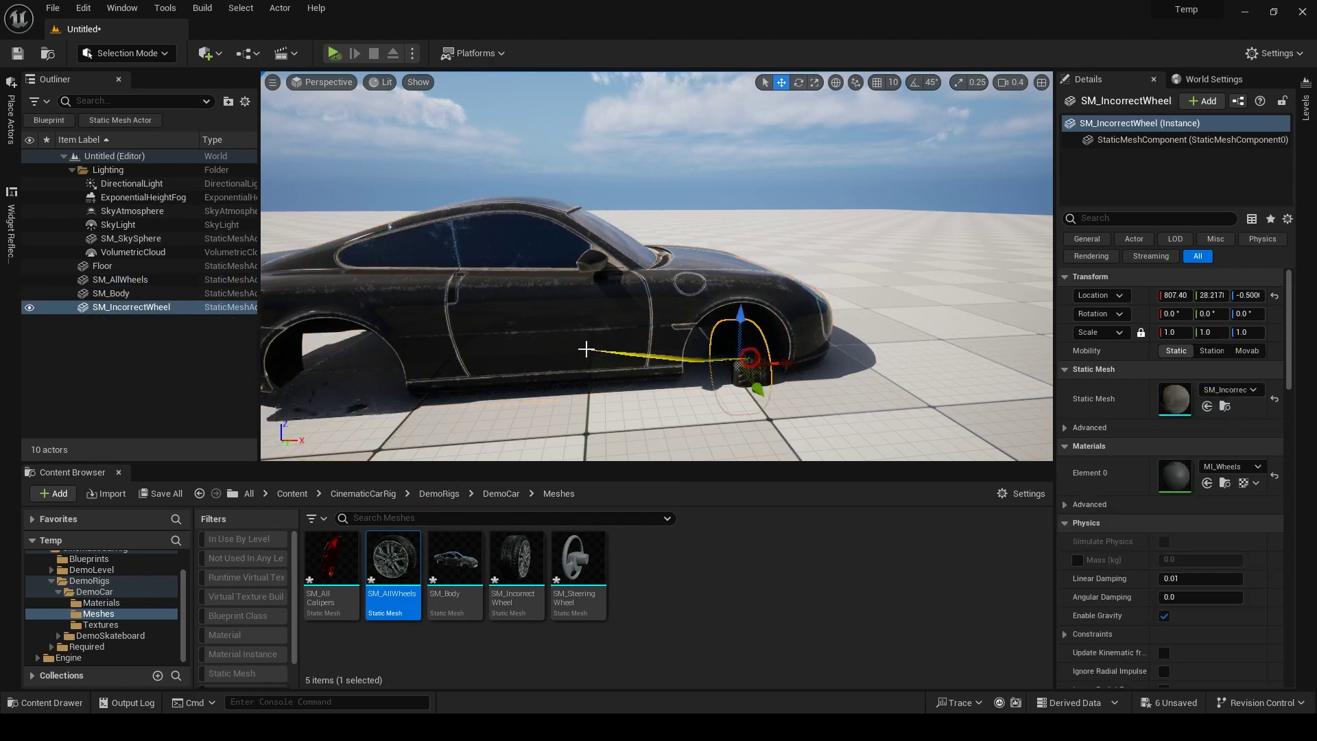
# Step: Delete the car body and SM_AllWheels from the level and raise SM_IncorrectWheel to a Z location of about 47
pyautogui.click(587, 348)
pyautogui.press('Delete')
pyautogui.click(360, 381)
pyautogui.press('Delete')
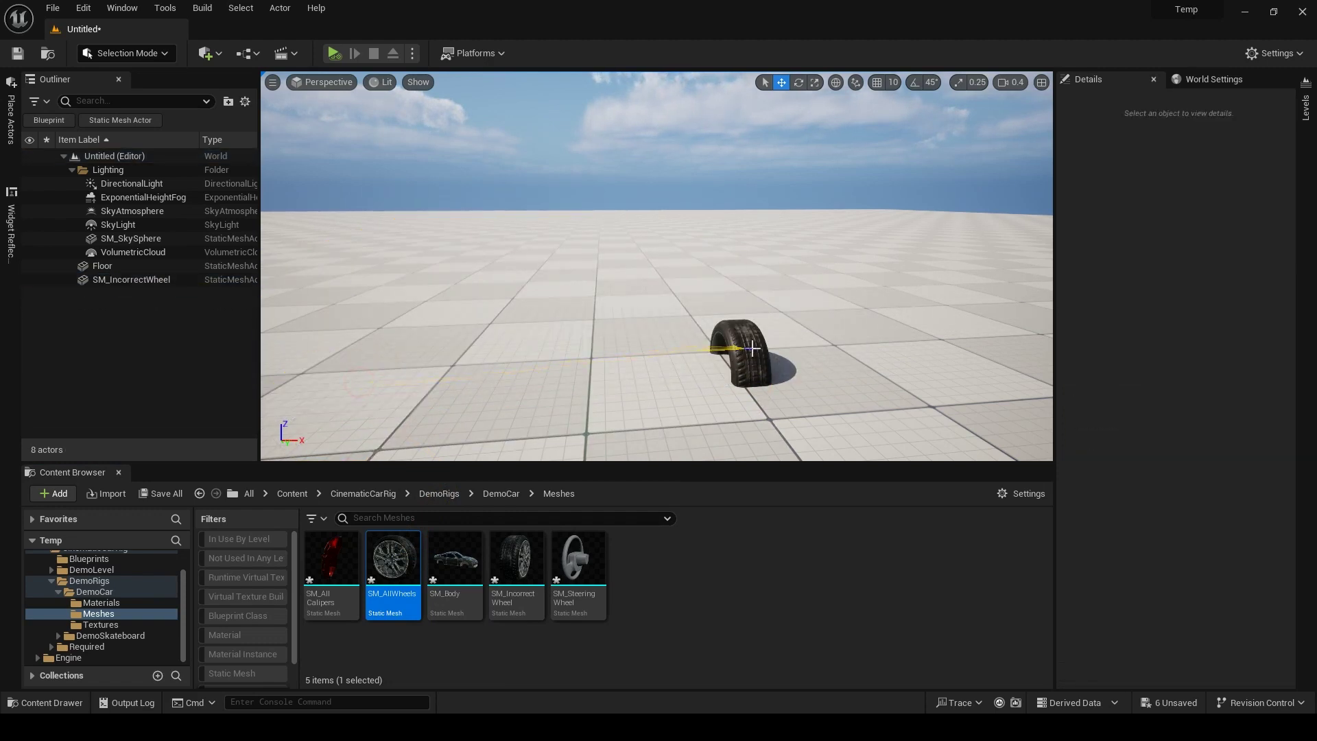
pyautogui.click(748, 346)
pyautogui.moveTo(741, 308); pyautogui.dragTo(741, 243)
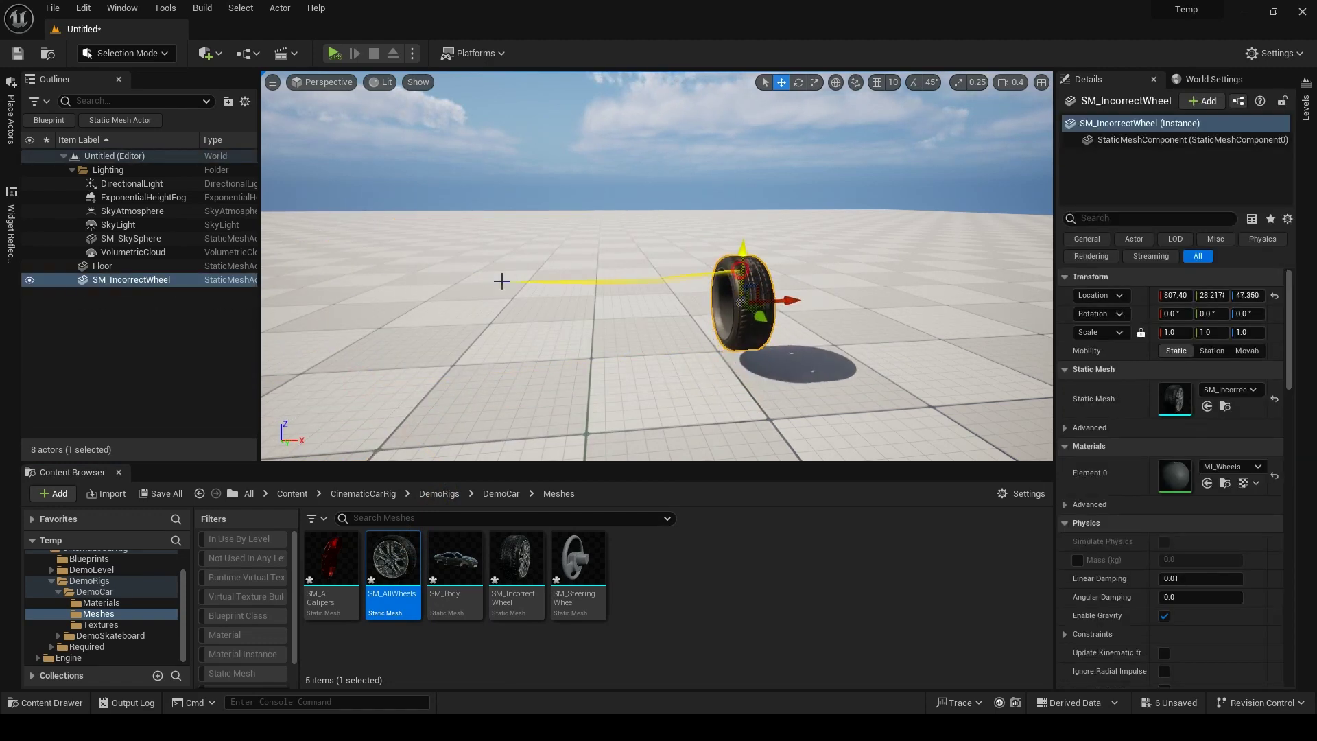
# Step: Open the plugin browser and search it for the modeling plugin
pyautogui.click(83, 7)
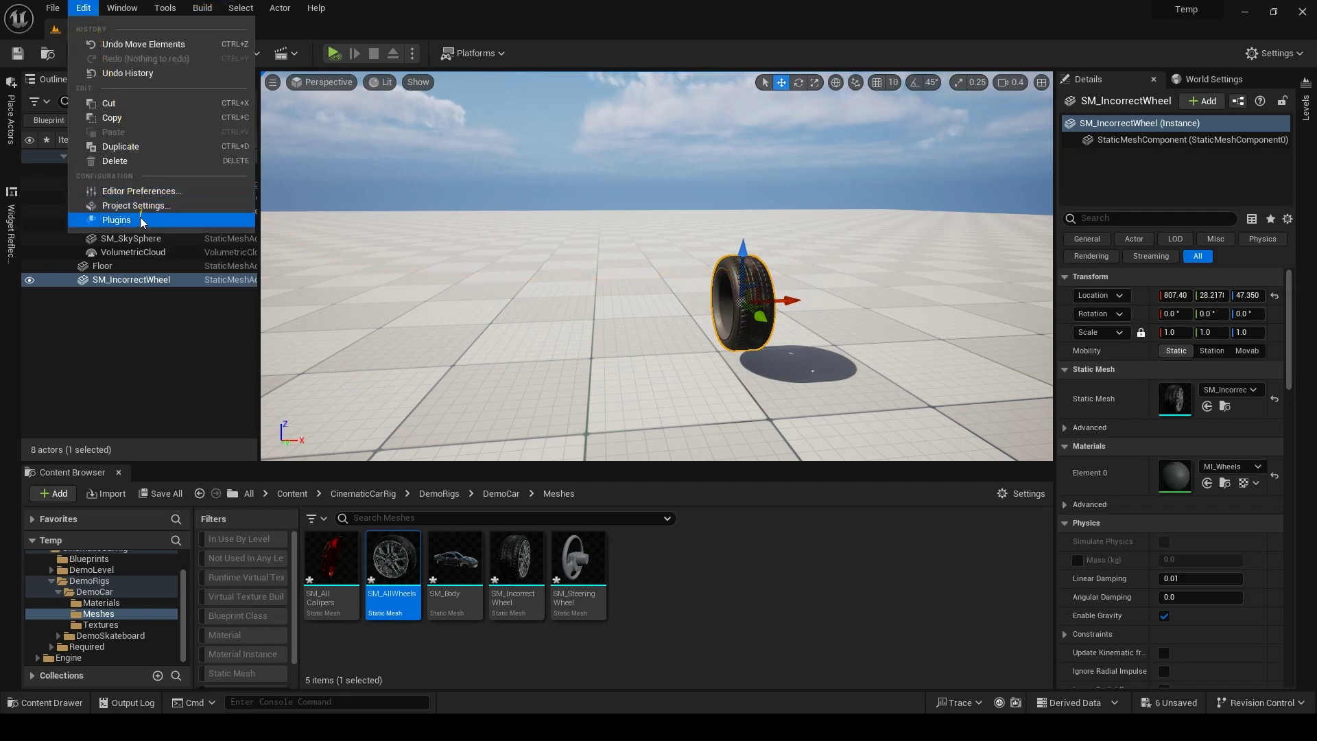
pyautogui.click(140, 218)
pyautogui.moveTo(1316, 220); pyautogui.dragTo(670, 1)
pyautogui.click(545, 55)
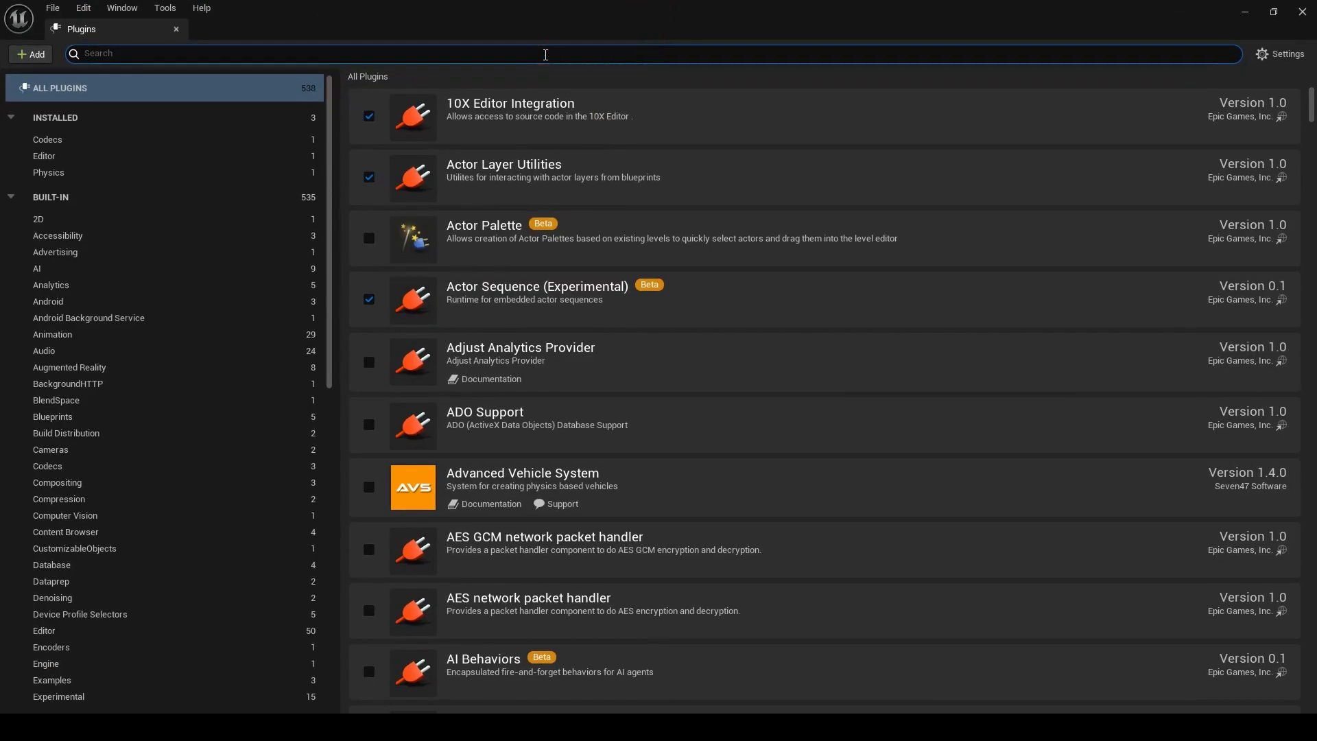
pyautogui.write('modelin')
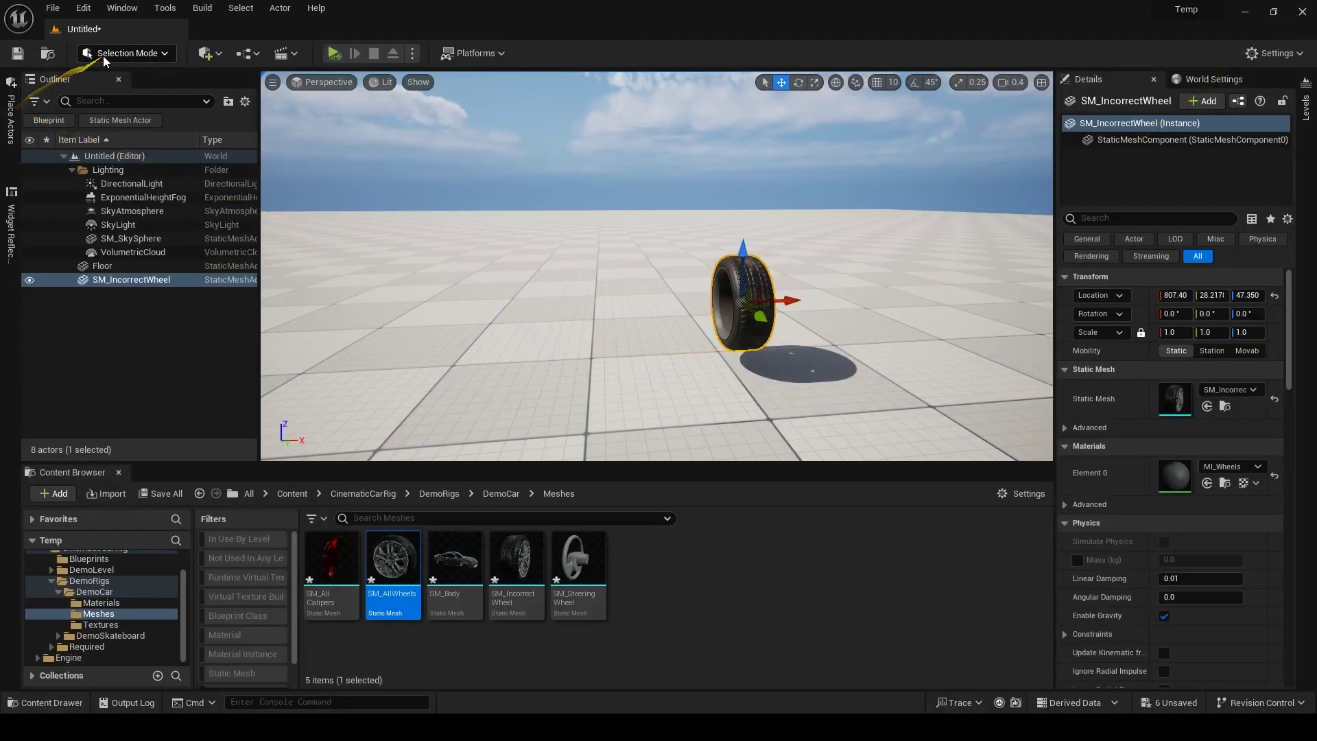
# Step: Enter Modeling Mode and rotate the pivot of SM_IncorrectWheel -90° about the vertical axis with 45° rotation snapping enabled
pyautogui.click(108, 52)
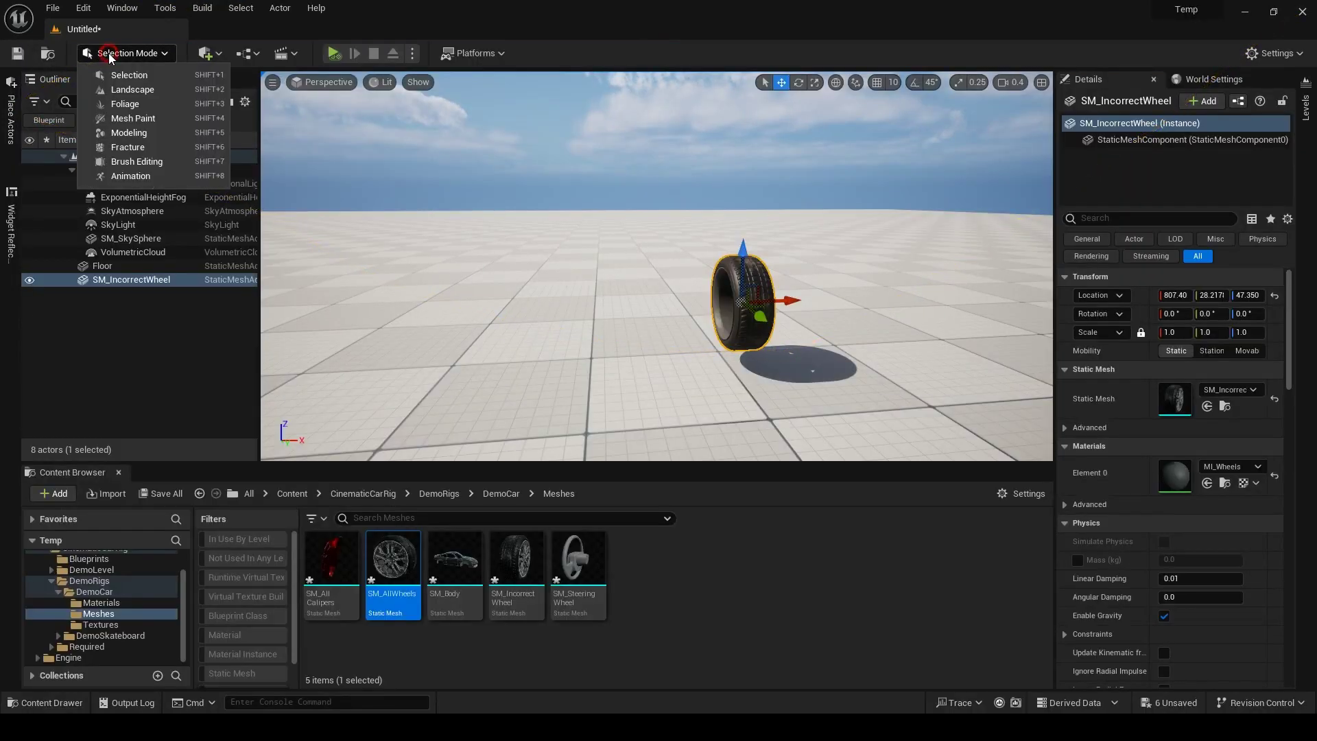
pyautogui.click(143, 134)
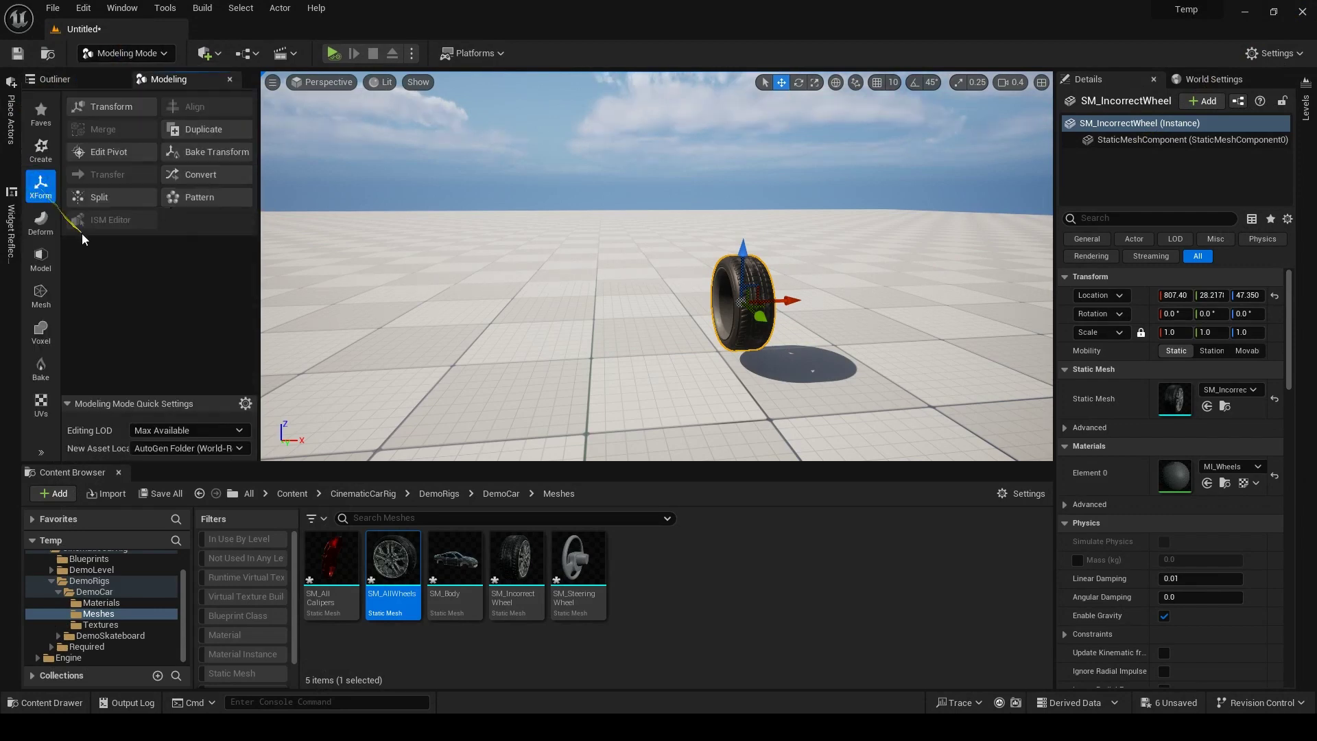
pyautogui.click(118, 156)
pyautogui.moveTo(681, 291); pyautogui.dragTo(602, 323, button='right')
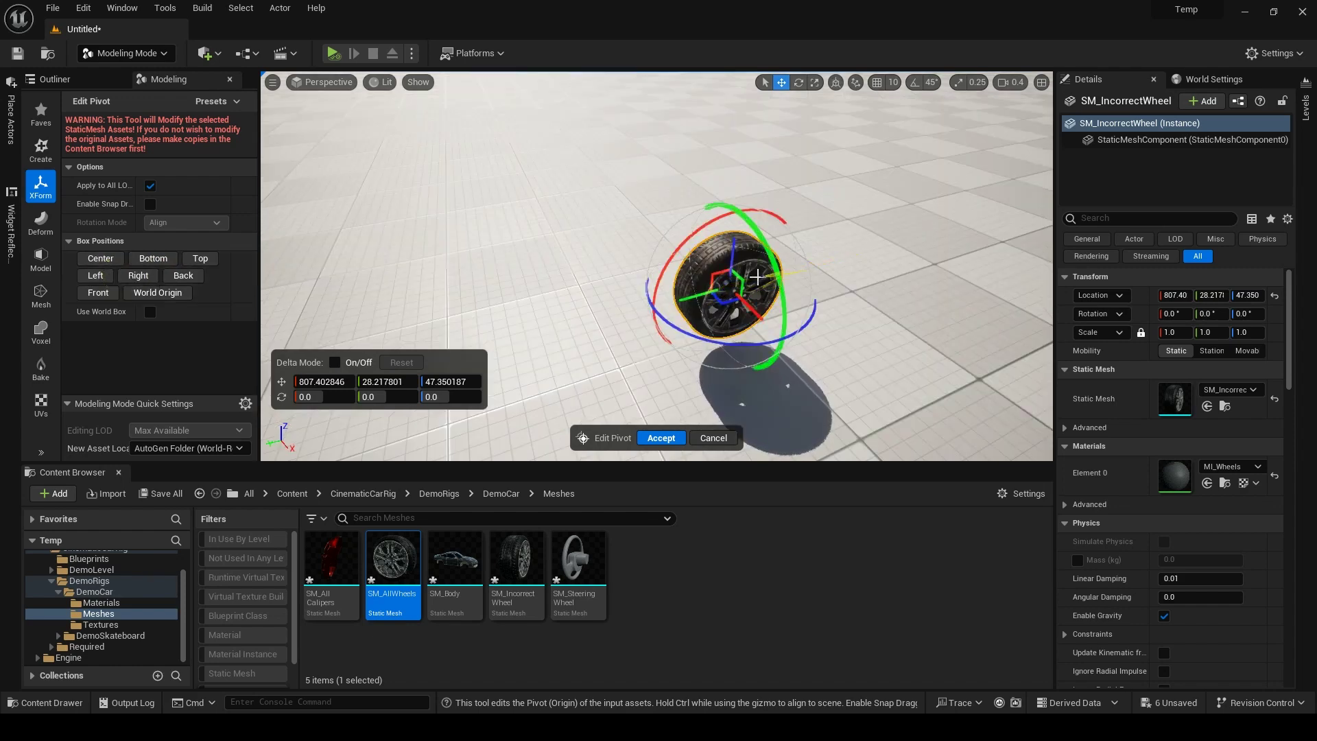
pyautogui.click(908, 84)
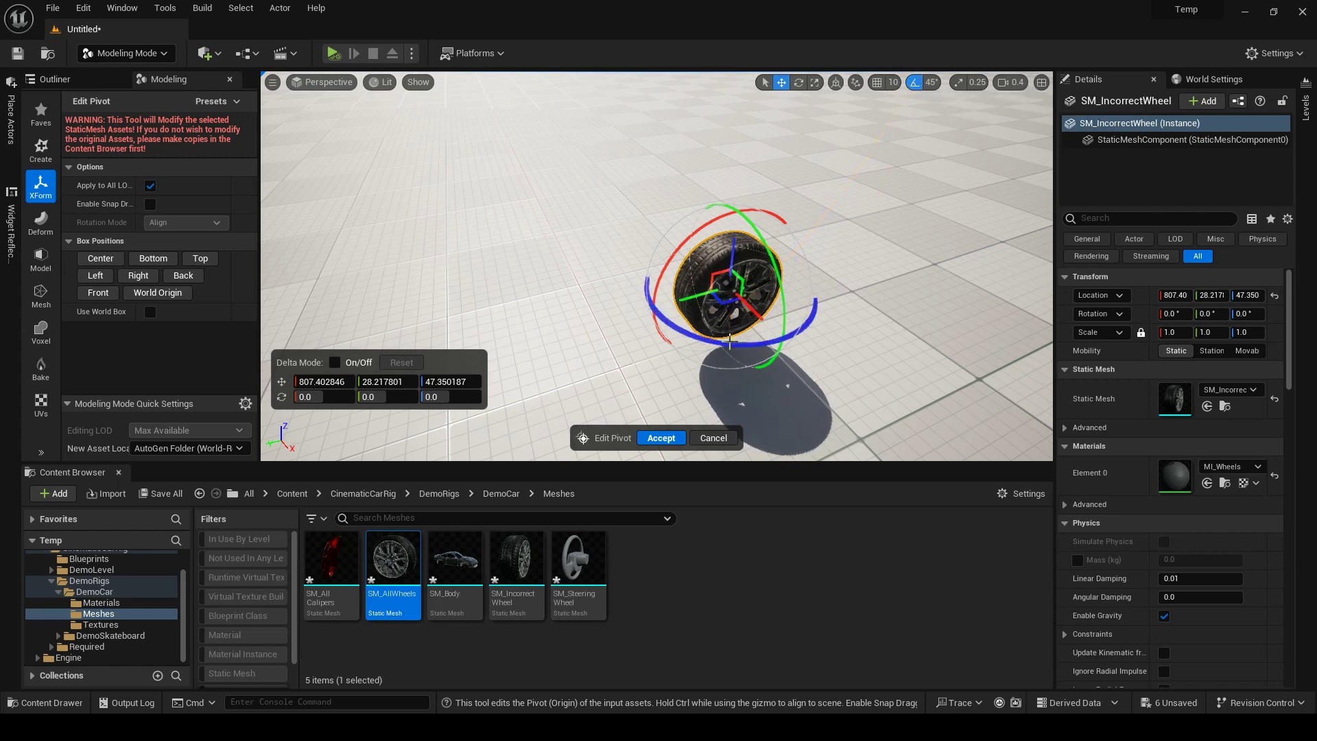
pyautogui.moveTo(729, 341); pyautogui.dragTo(872, 316)
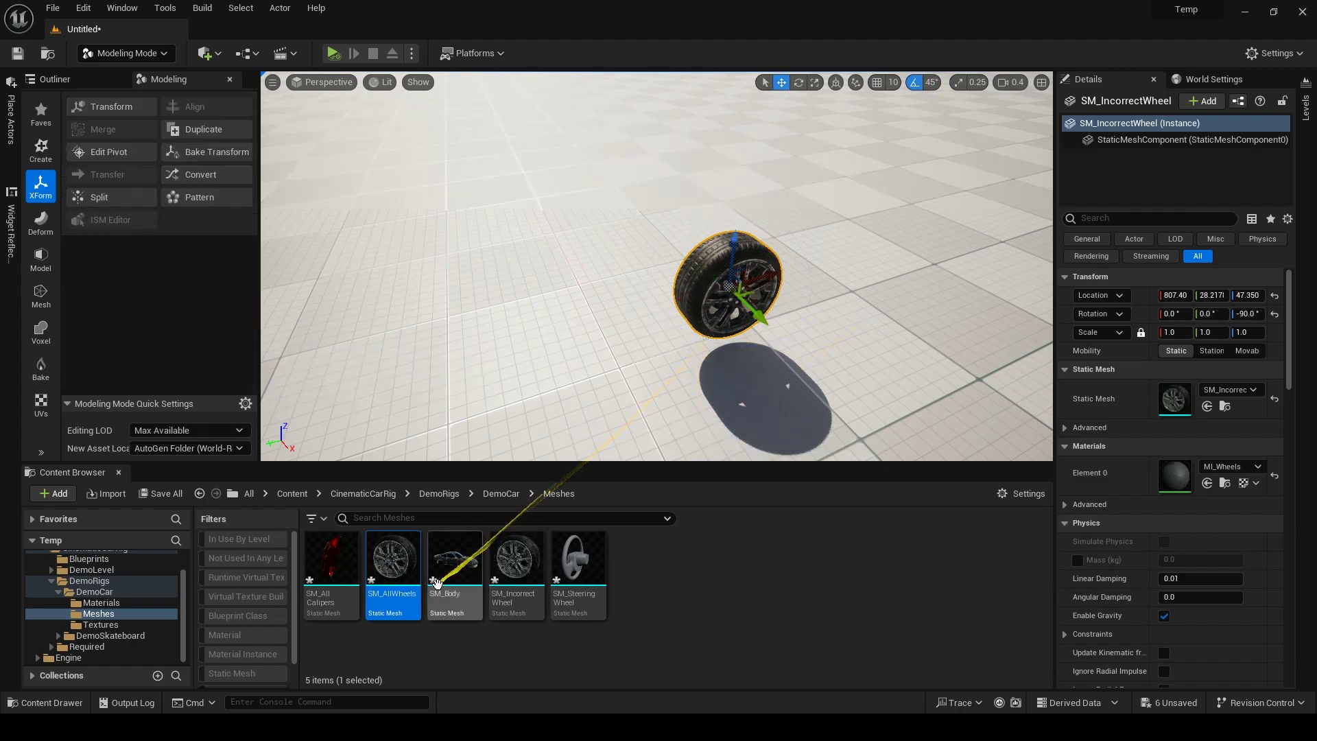
# Step: Place a fresh SM_IncorrectWheel instance in the level to check its corrected orientation and add SM_AllWheels beside it
pyautogui.moveTo(526, 555); pyautogui.dragTo(512, 337)
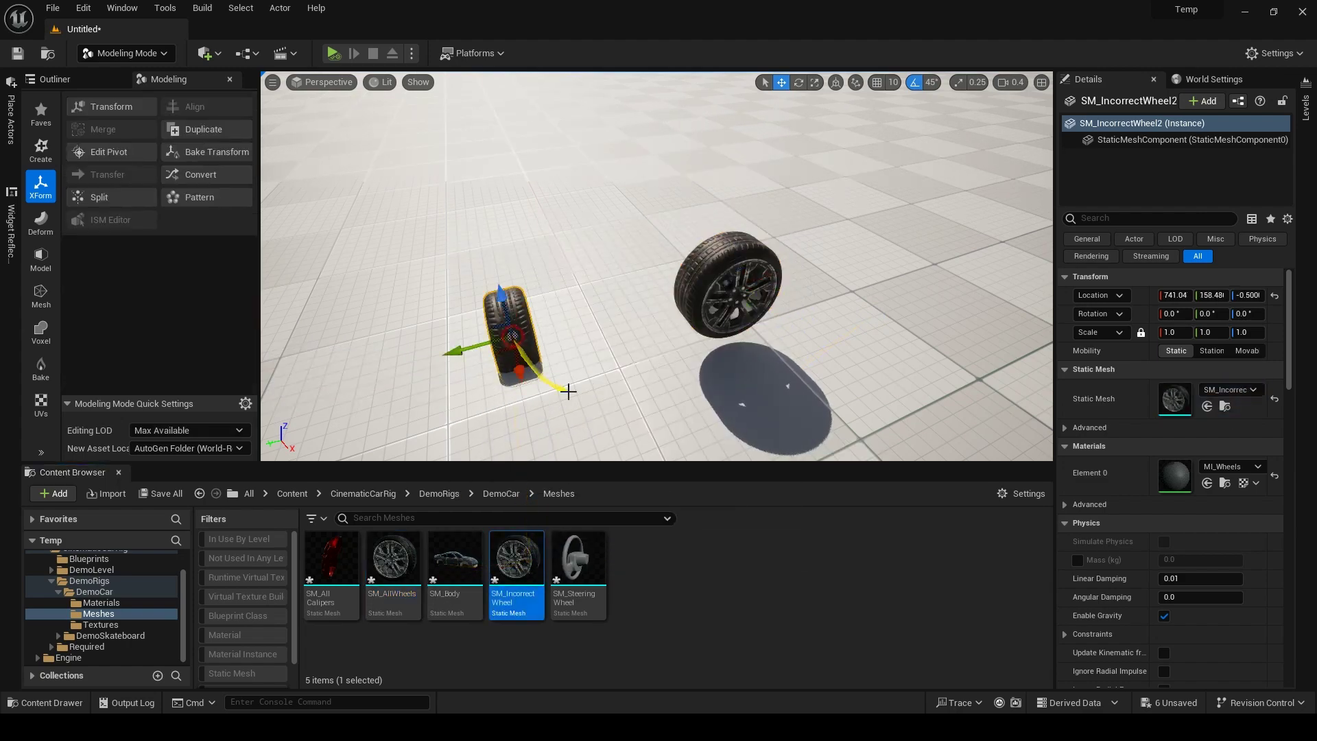
pyautogui.moveTo(567, 391); pyautogui.dragTo(674, 377, button='right')
pyautogui.press('f')
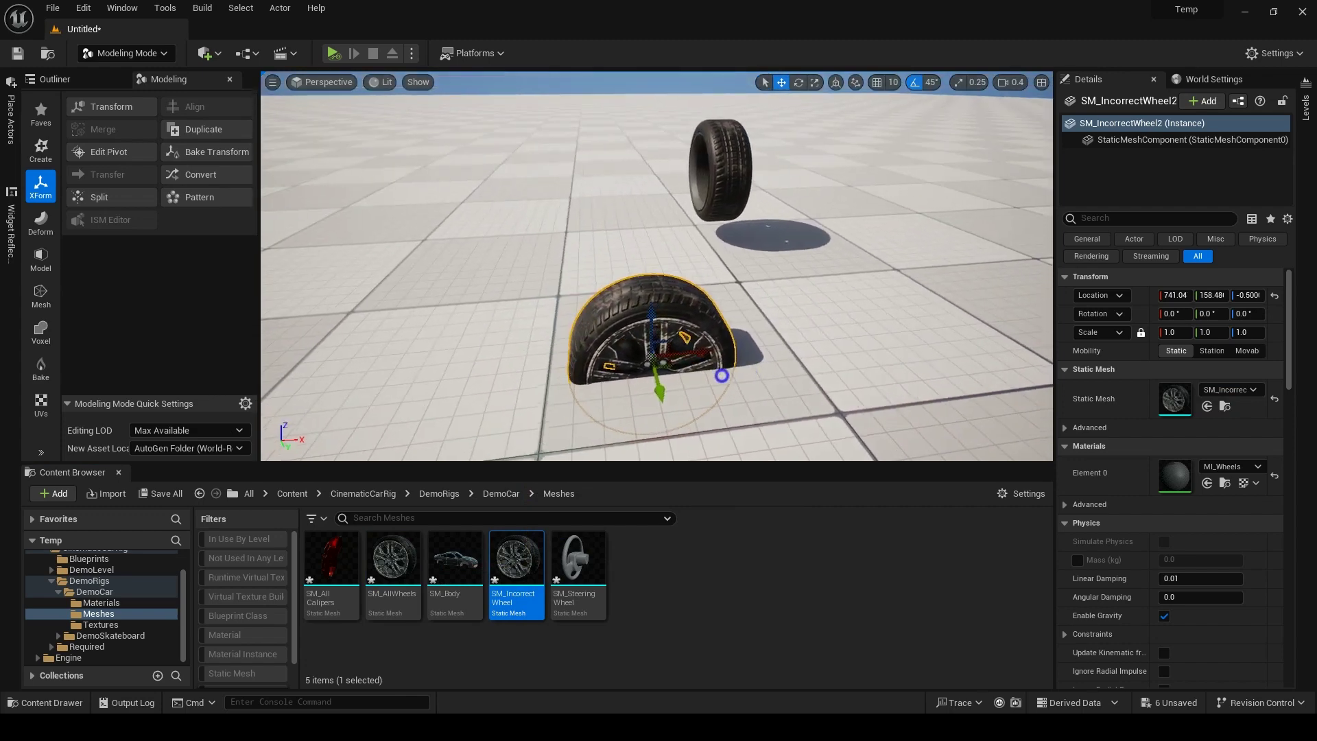
pyautogui.moveTo(392, 559); pyautogui.dragTo(382, 418)
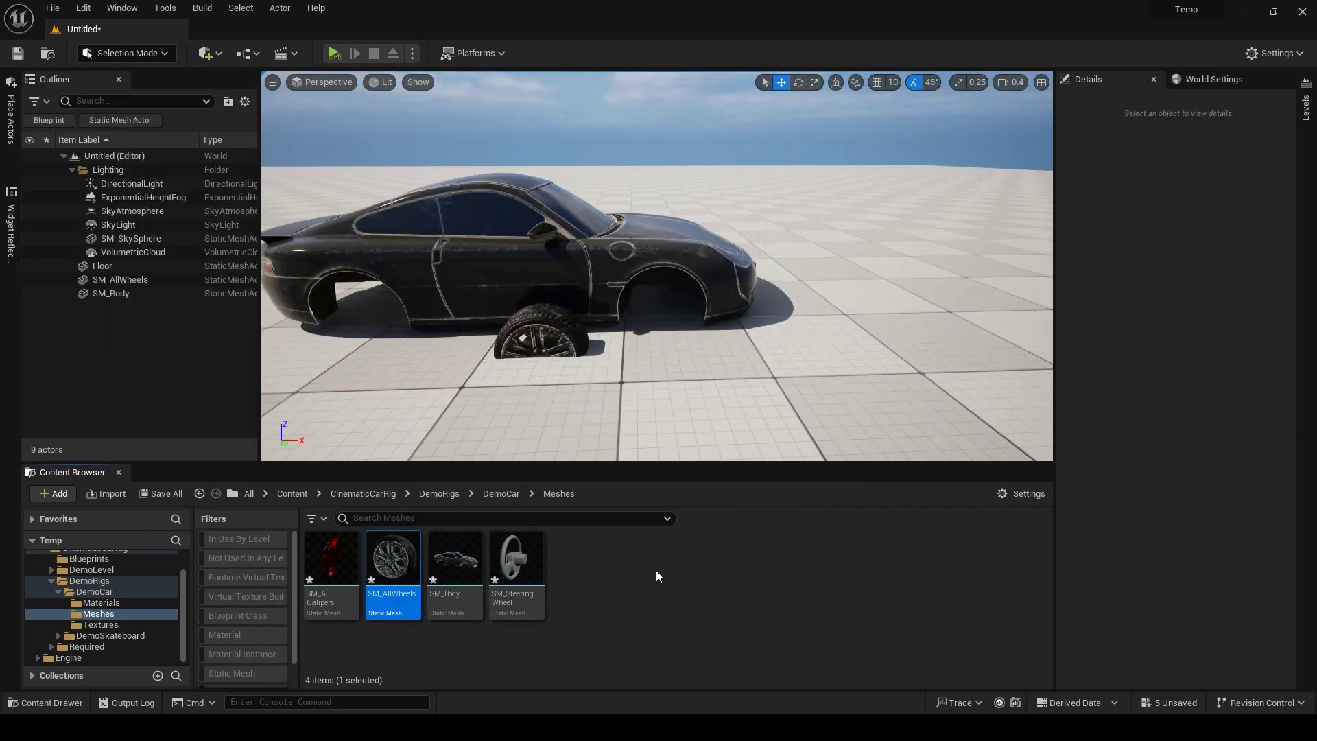
# Step: Rename the SM_AllWheels mesh to SM_FrontWheels and duplicate it as SM_RearWheels
pyautogui.click(392, 595)
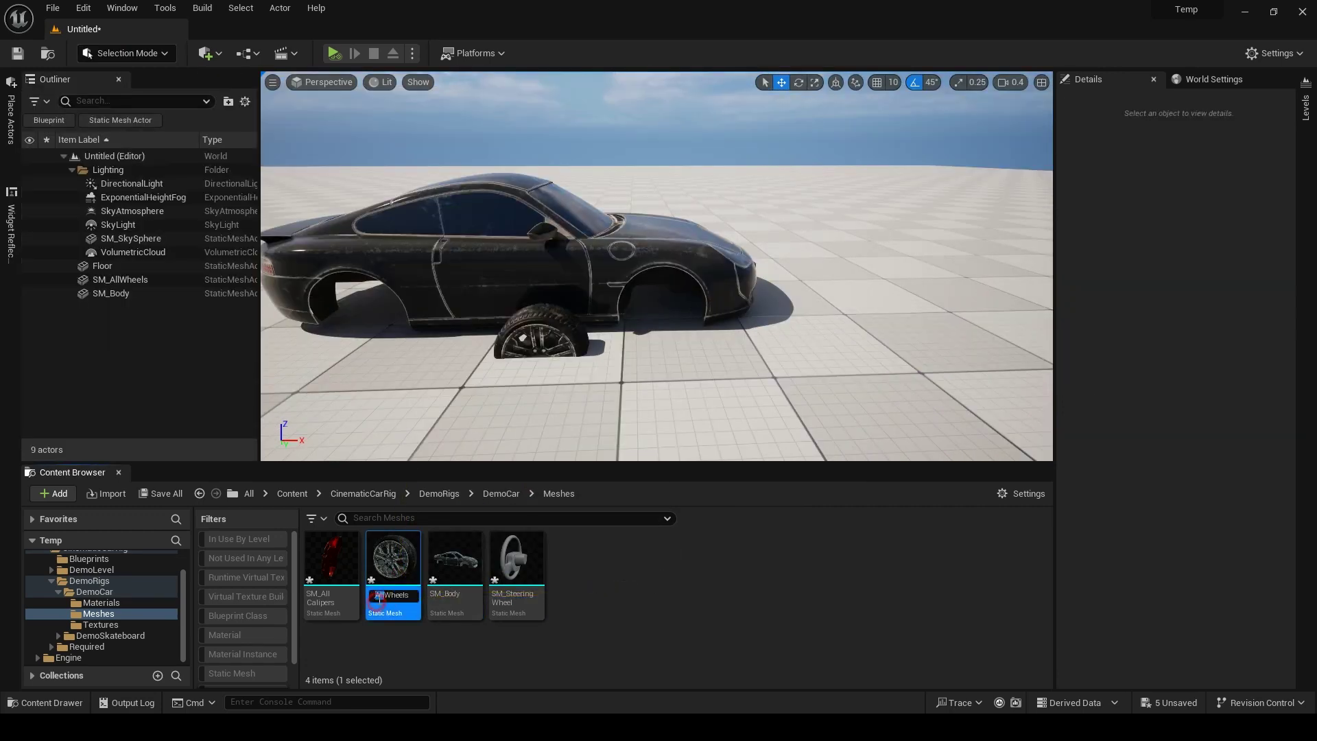
pyautogui.write('SM_FrontWheels')
pyautogui.press('Return')
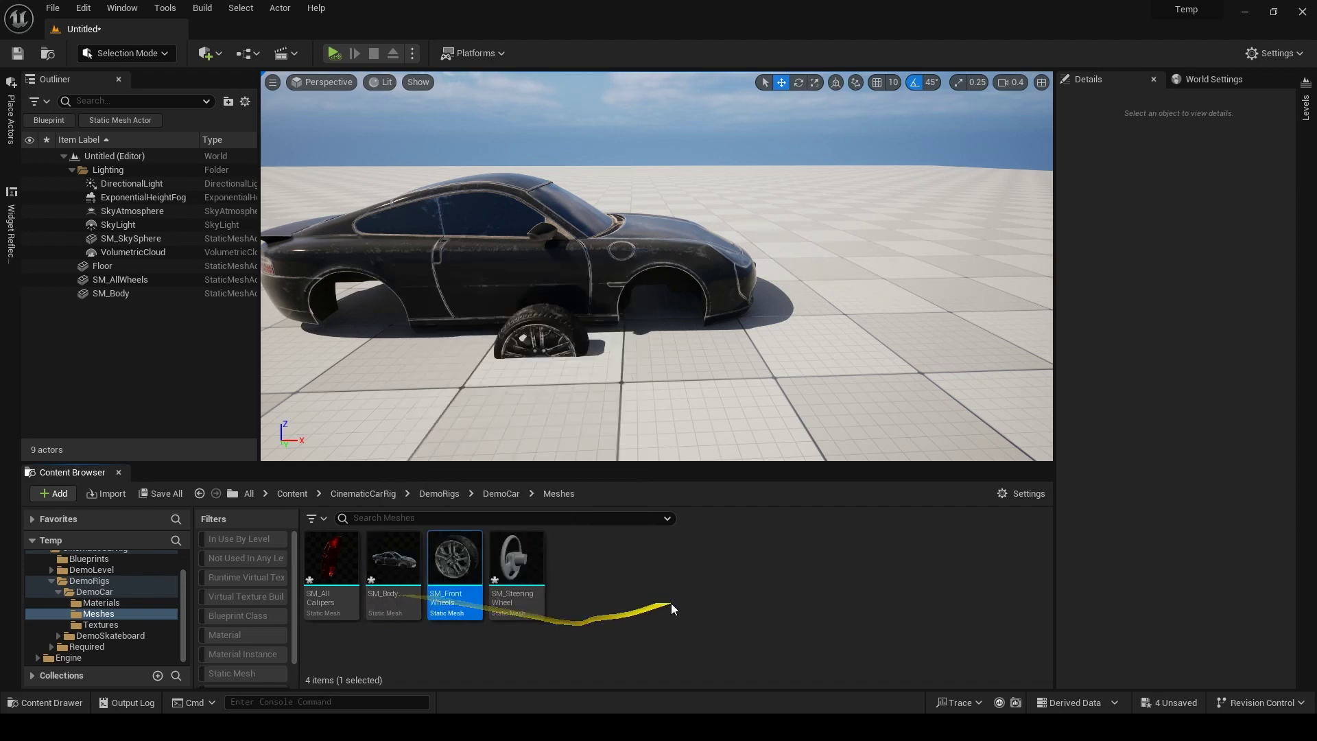
pyautogui.hotkey('ctrl', 'd')
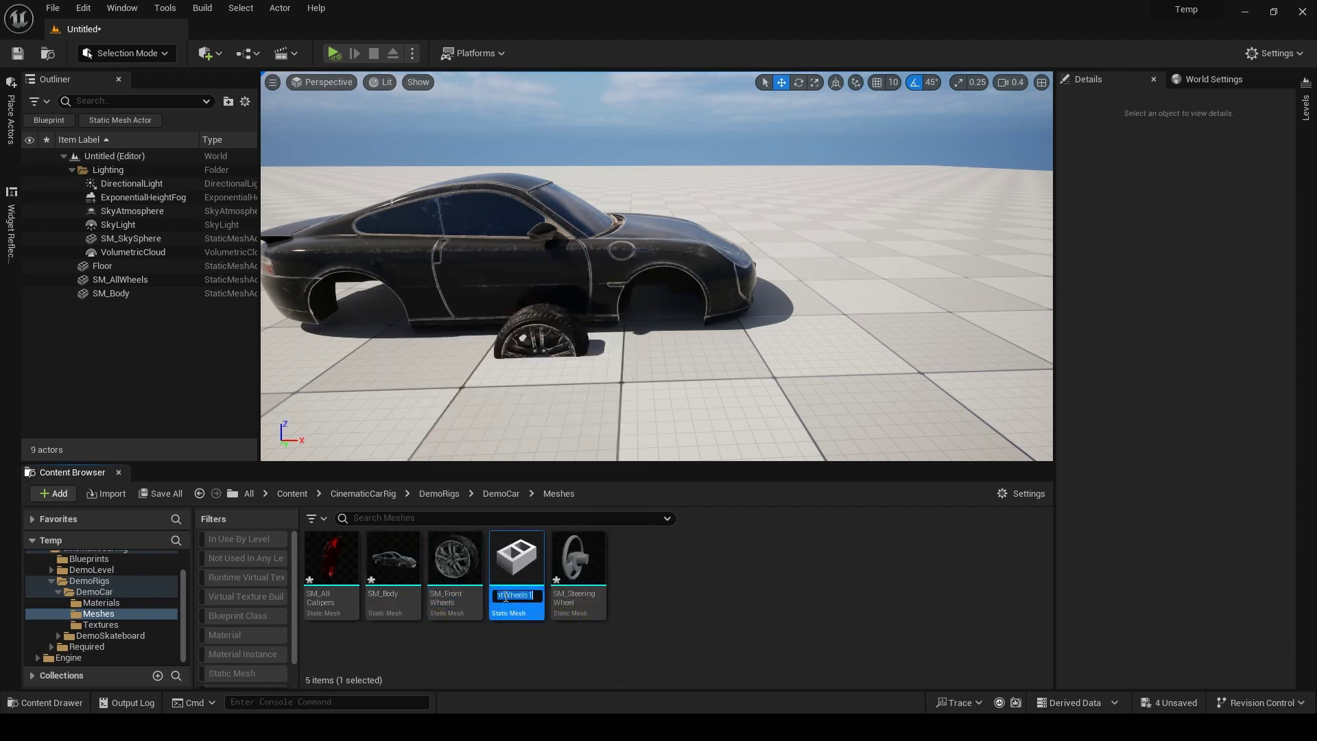
pyautogui.moveTo(505, 596); pyautogui.dragTo(512, 601)
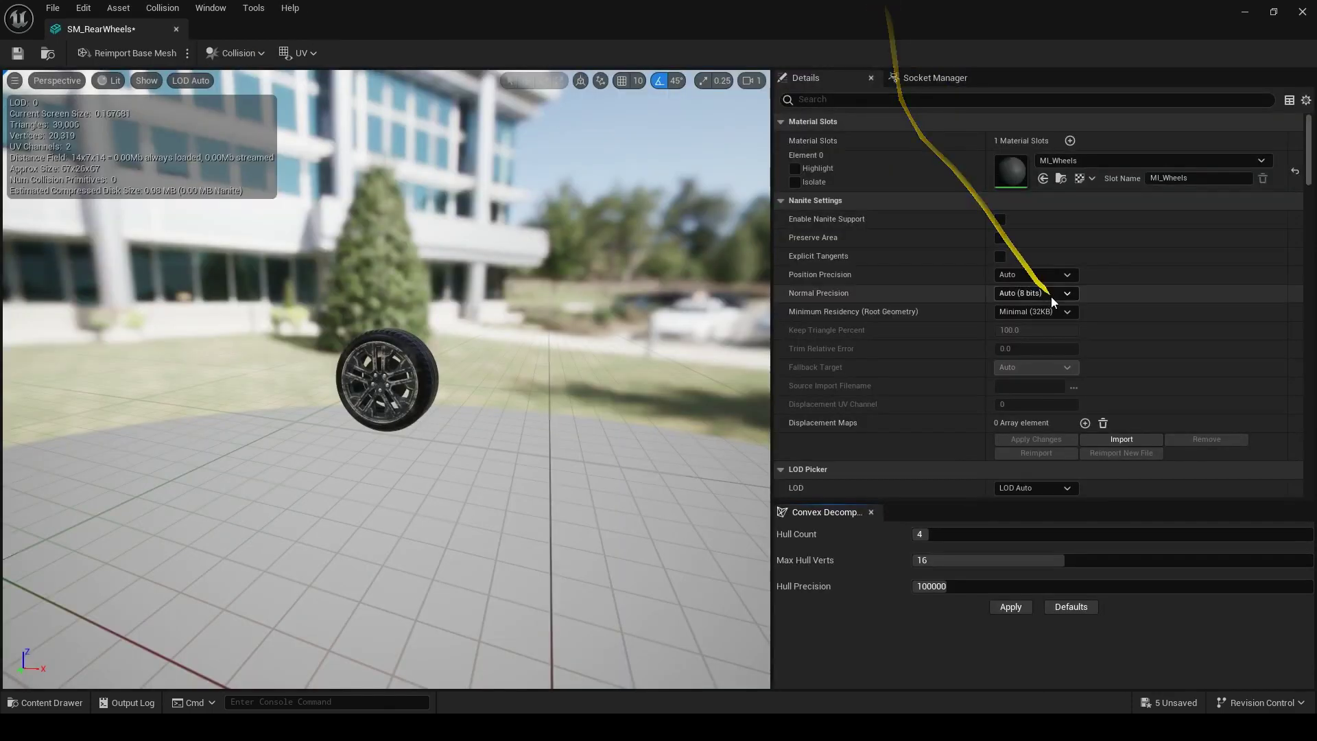
# Step: Set the Y build scale of the SM_RearWheels mesh to 1.2 and apply the change
pyautogui.scroll(-8, 817, 178)
pyautogui.scroll(-2, 817, 179)
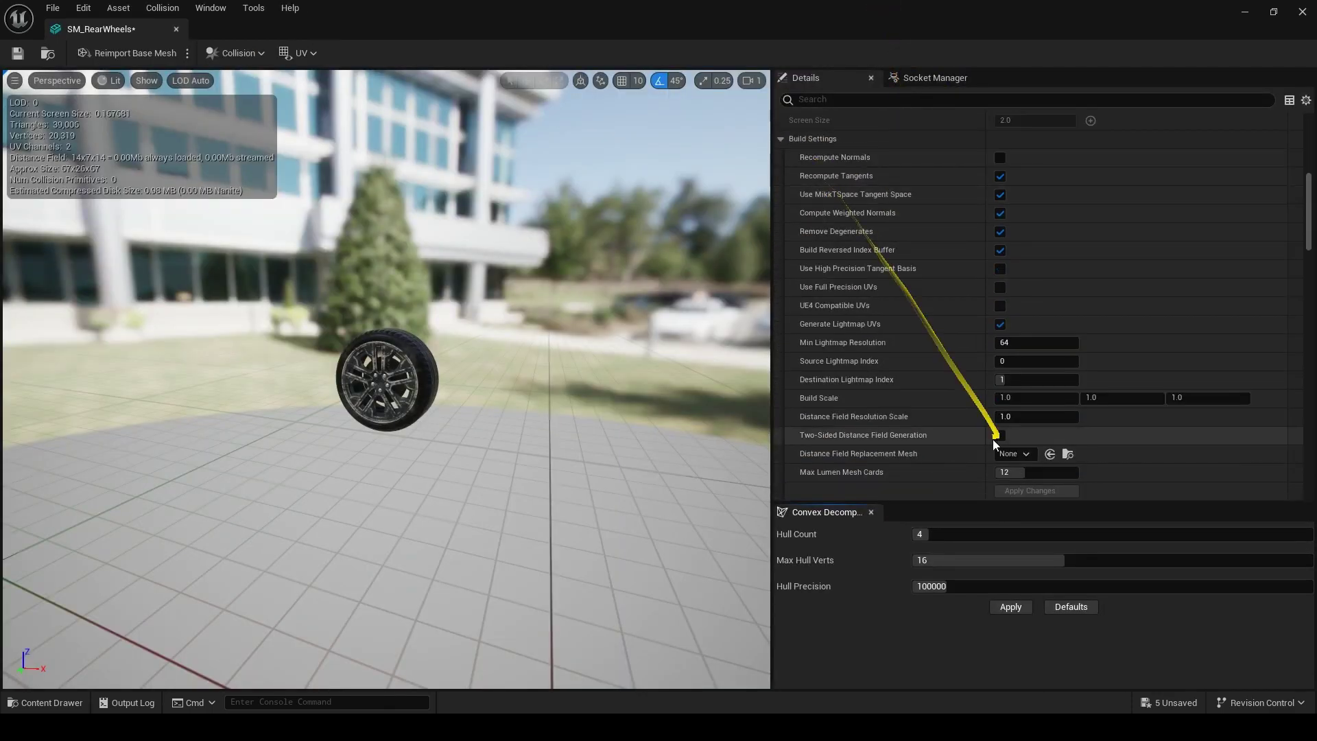
pyautogui.click(1121, 397)
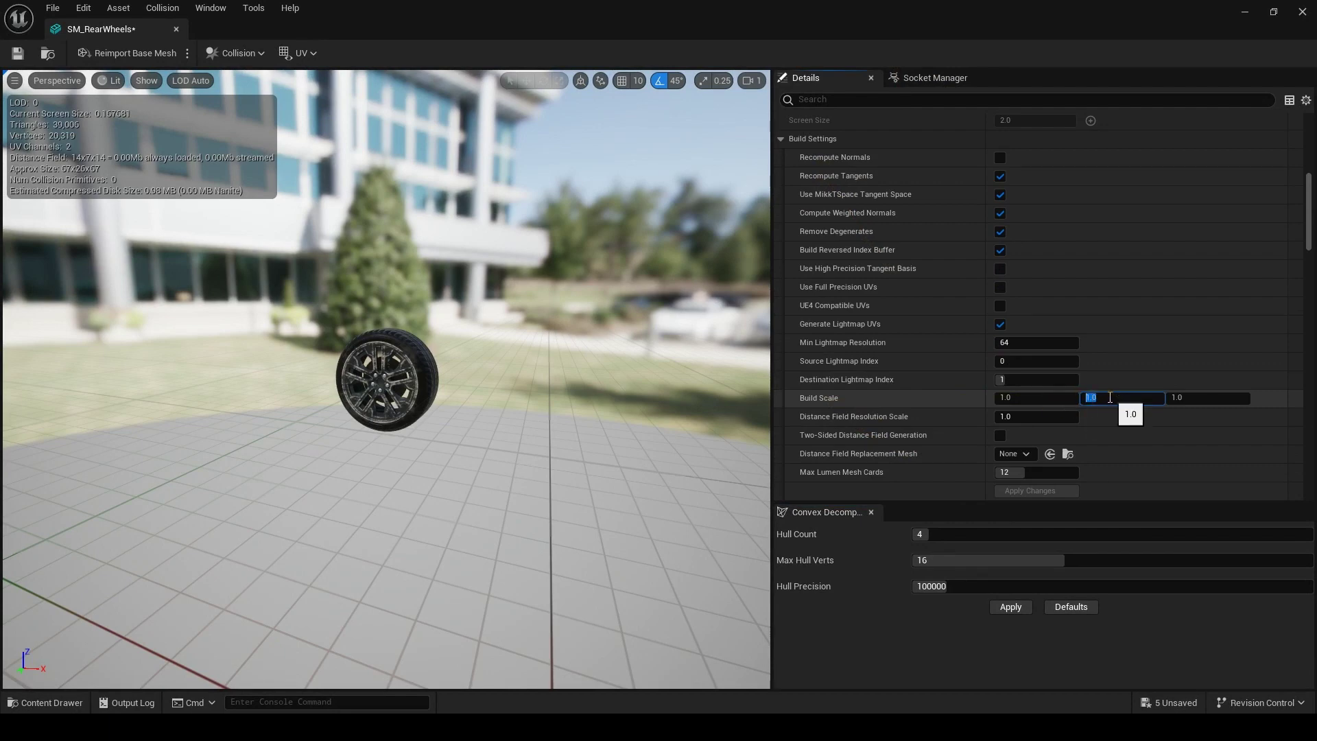
pyautogui.write('1.2')
pyautogui.click(1030, 490)
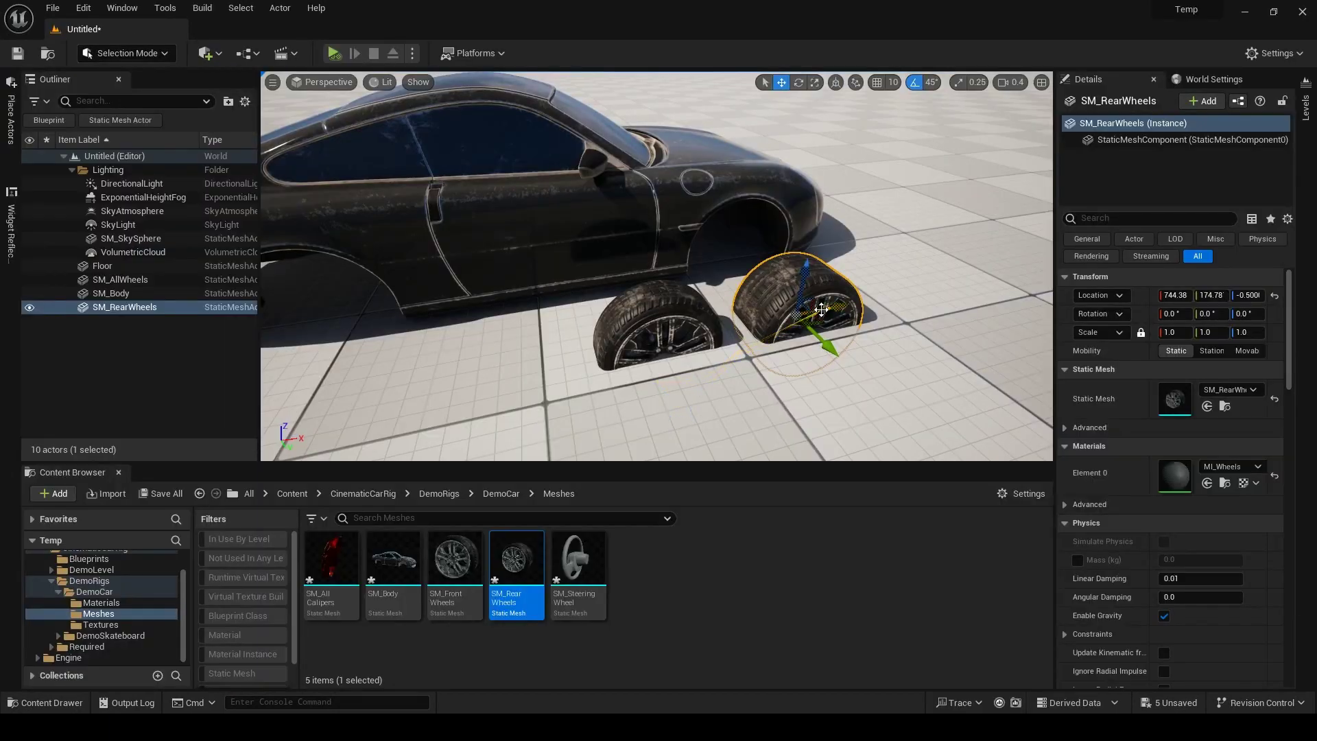
# Step: Move the rear wheel to about X 516 beside the car's rear arch and the front wheel to about X 725 by the front arch
pyautogui.moveTo(821, 310); pyautogui.dragTo(374, 369)
pyautogui.moveTo(537, 315); pyautogui.dragTo(468, 297, button='right')
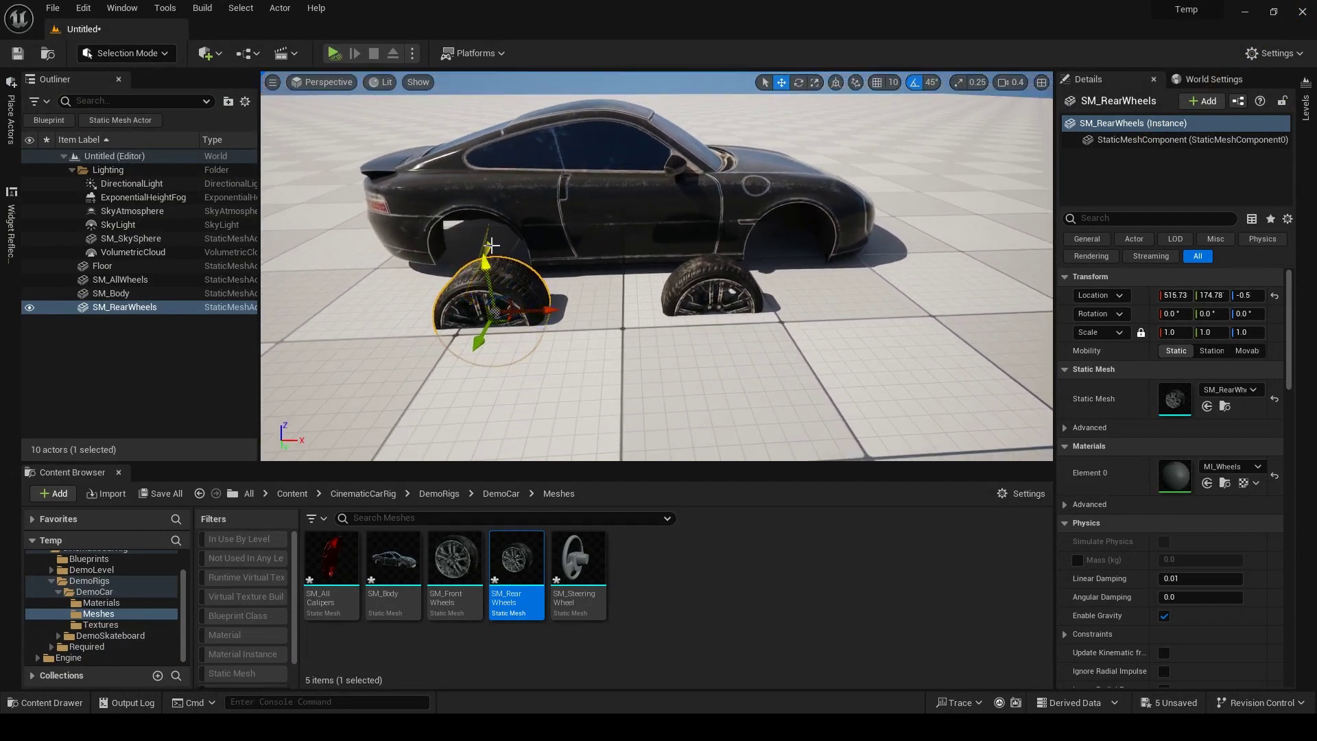
pyautogui.moveTo(535, 286); pyautogui.dragTo(702, 296)
pyautogui.click(713, 295)
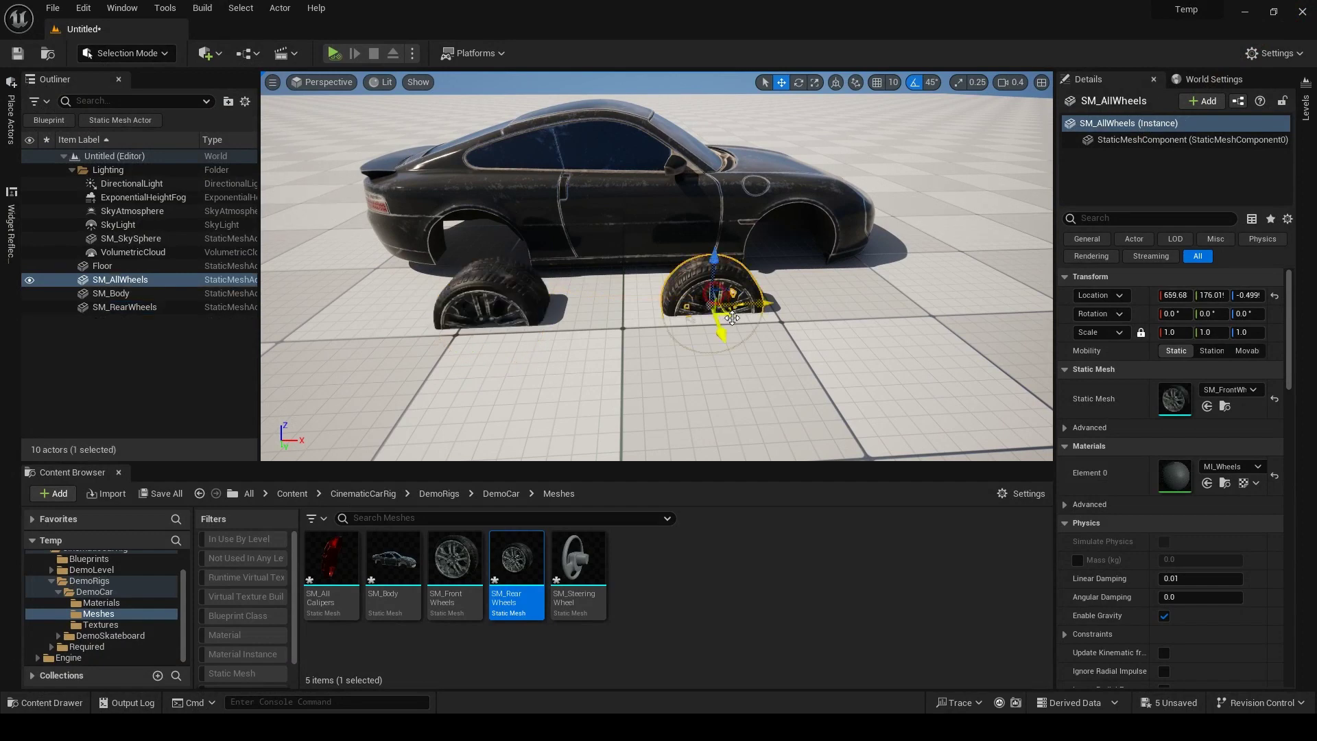
pyautogui.moveTo(743, 303); pyautogui.dragTo(837, 293)
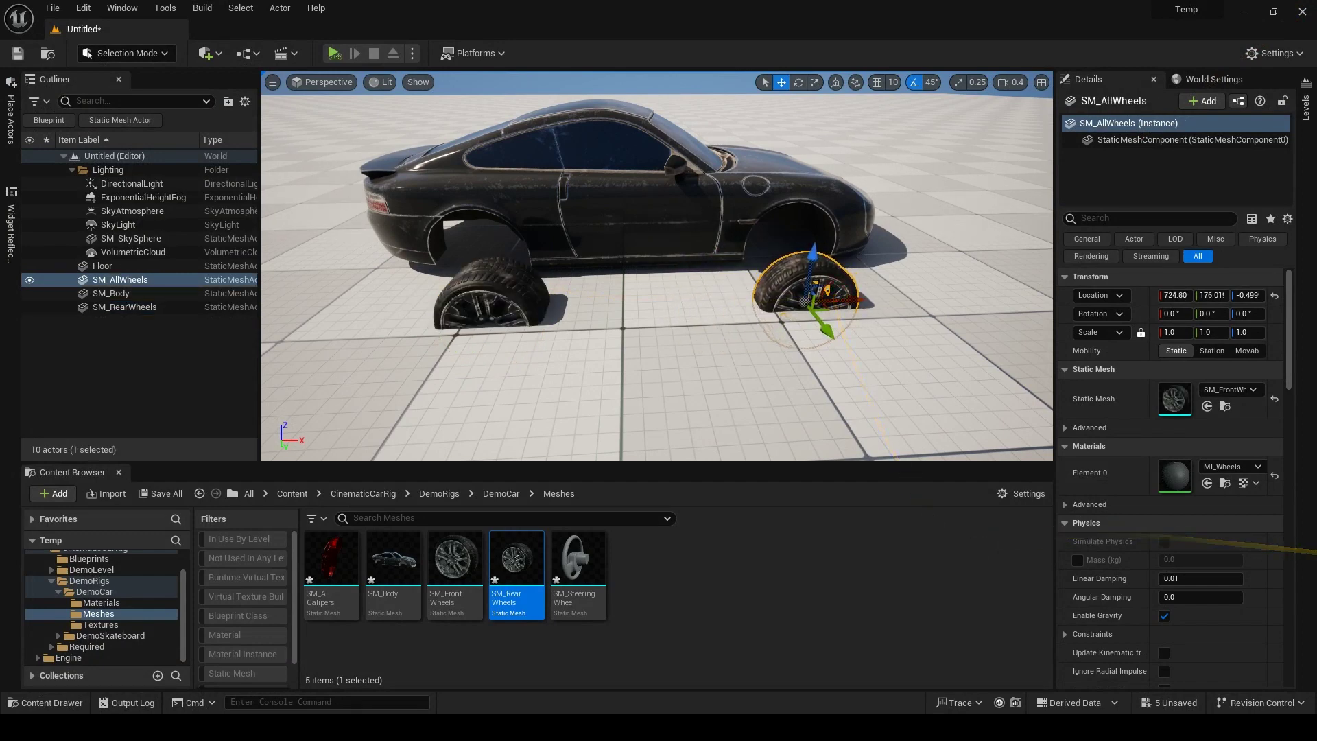